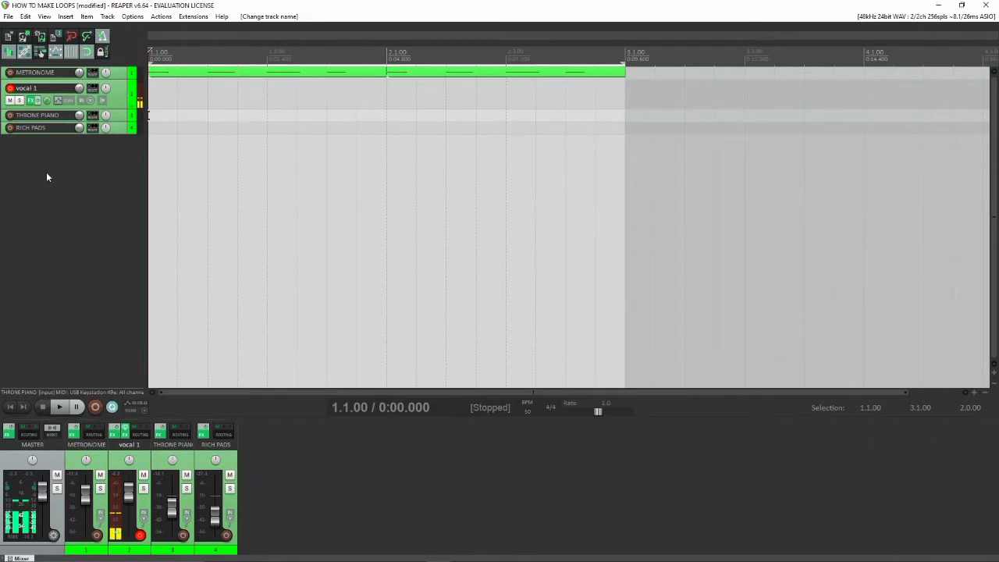
Step: Add a new track below RICH PADS, make it taller and name it SHAKER
{"action": "double_click", "coordinate": [42, 166]}
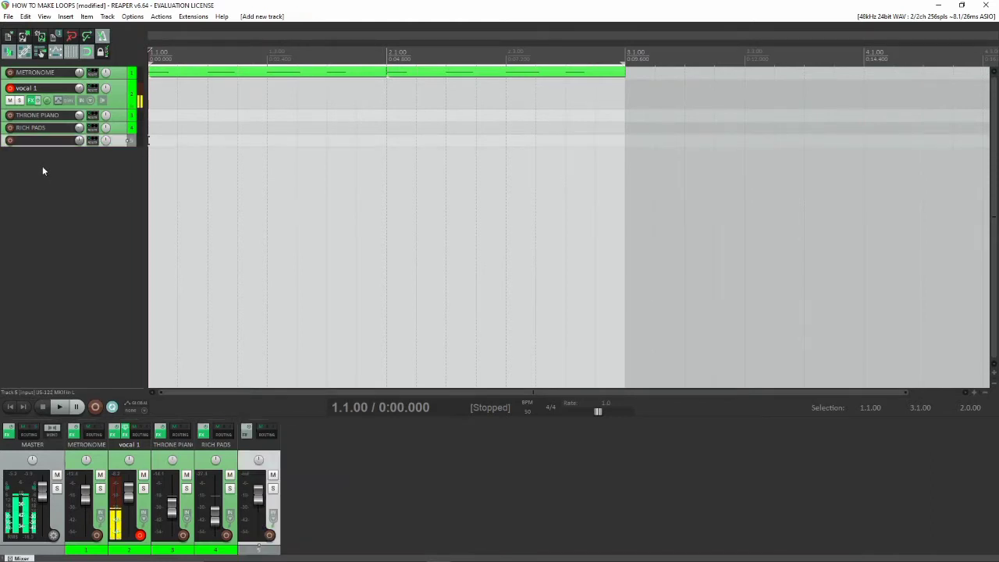
{"action": "left_click_drag", "start_coordinate": [111, 146], "coordinate": [109, 192]}
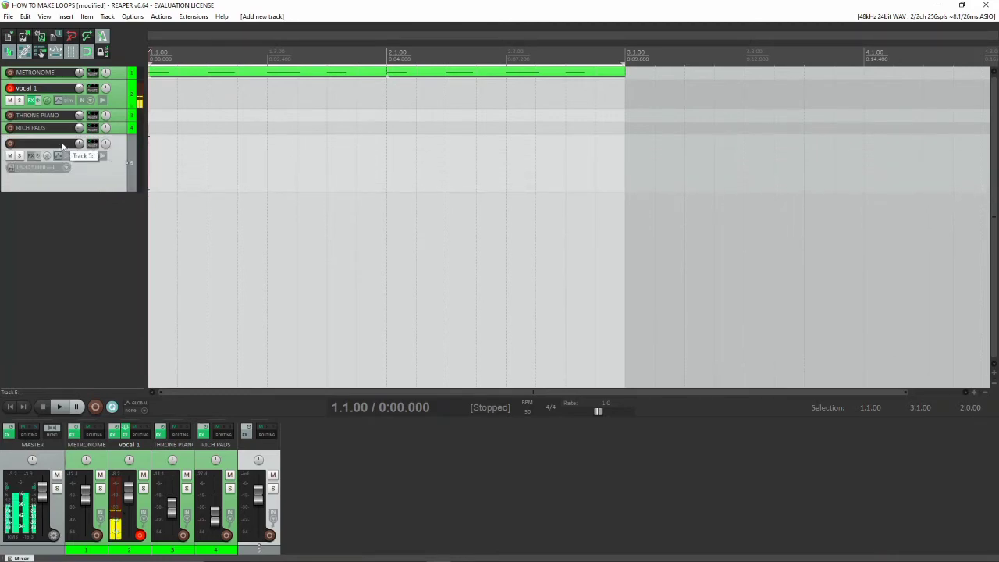
{"action": "double_click", "coordinate": [63, 142]}
{"action": "type", "text": "SH"}
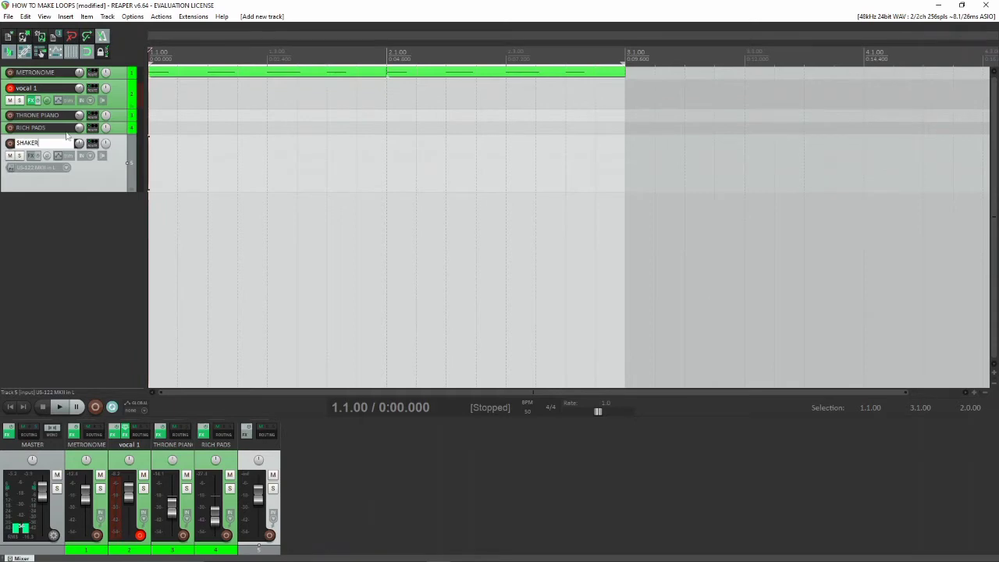
{"action": "type", "text": "AKER"}
Step: Enlarge the SHAKER track, widen the track control area, and select the vocal 1 track
{"action": "left_click_drag", "start_coordinate": [91, 191], "coordinate": [121, 218]}
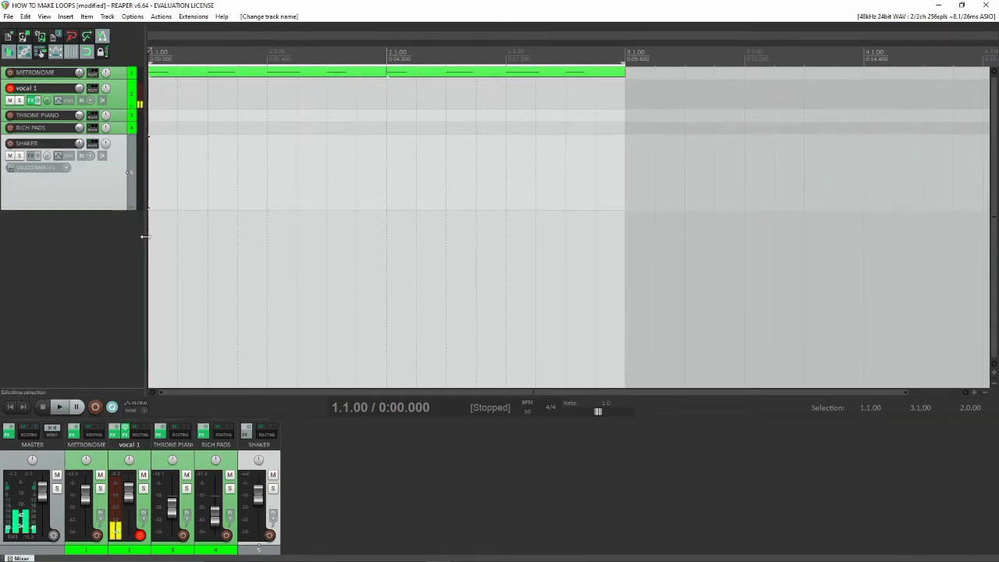
{"action": "left_click_drag", "start_coordinate": [145, 236], "coordinate": [217, 230]}
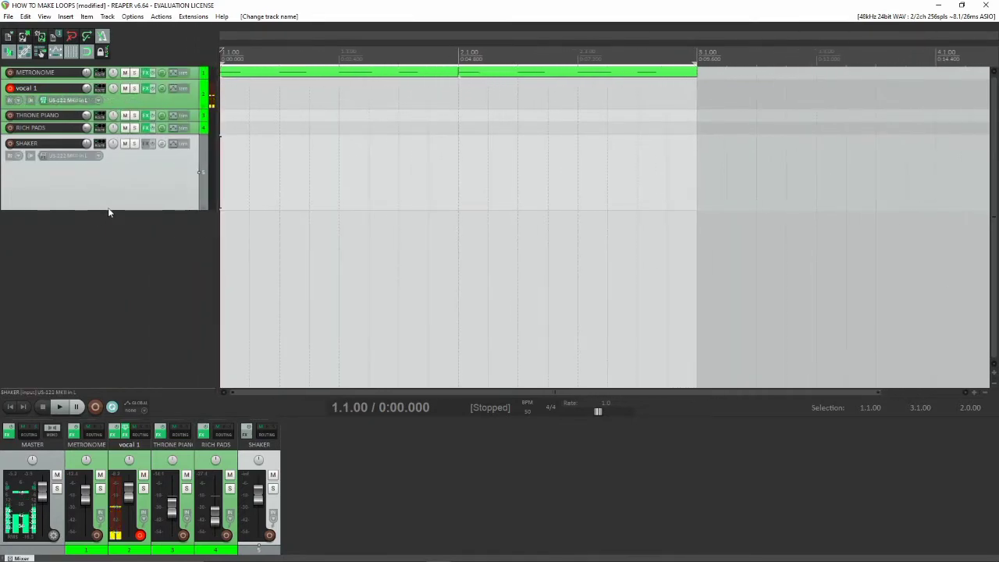
{"action": "left_click", "coordinate": [142, 467]}
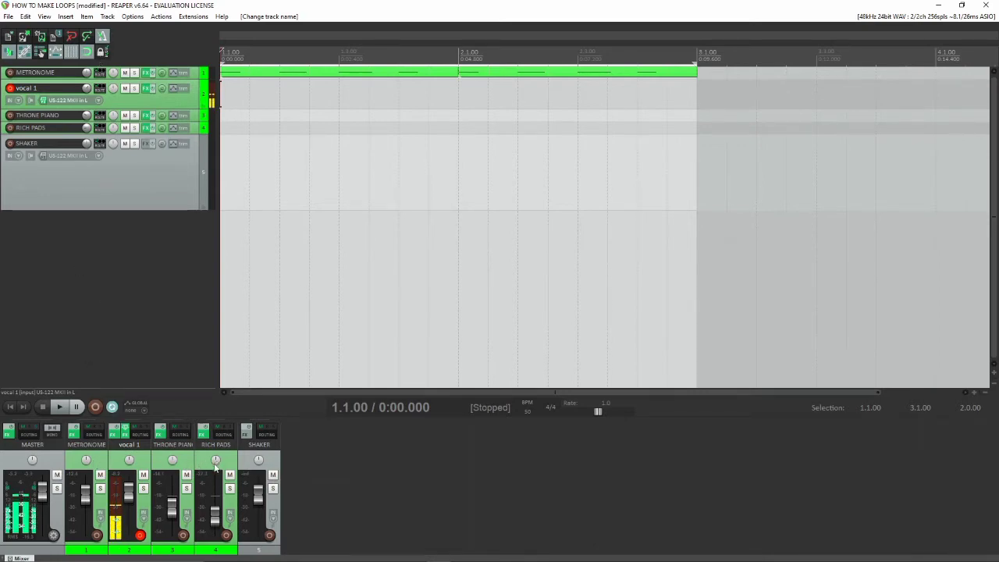
Step: Rename the SHAKER track to SHAKER 1 from the mixer
{"action": "double_click", "coordinate": [273, 445]}
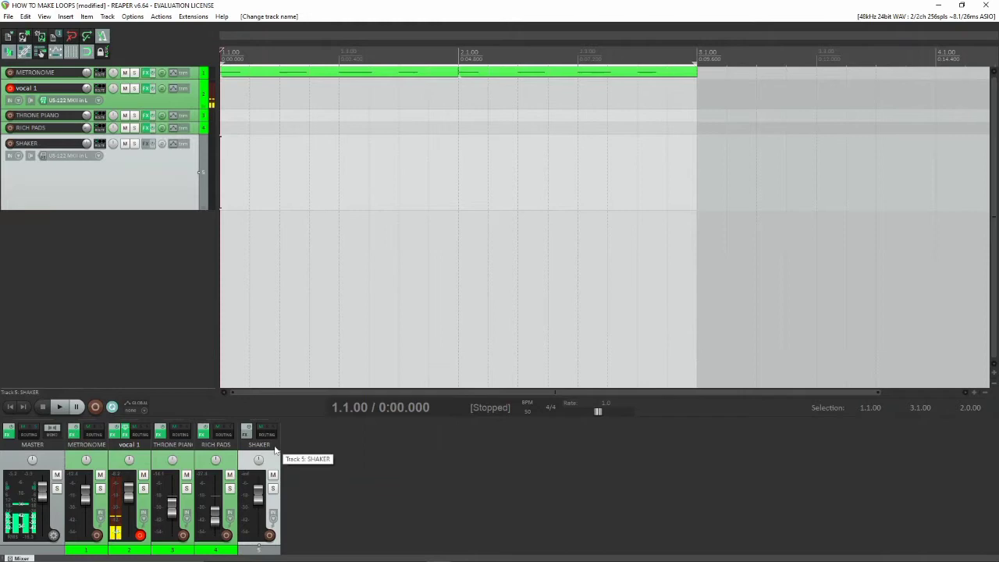
{"action": "left_click", "coordinate": [276, 445]}
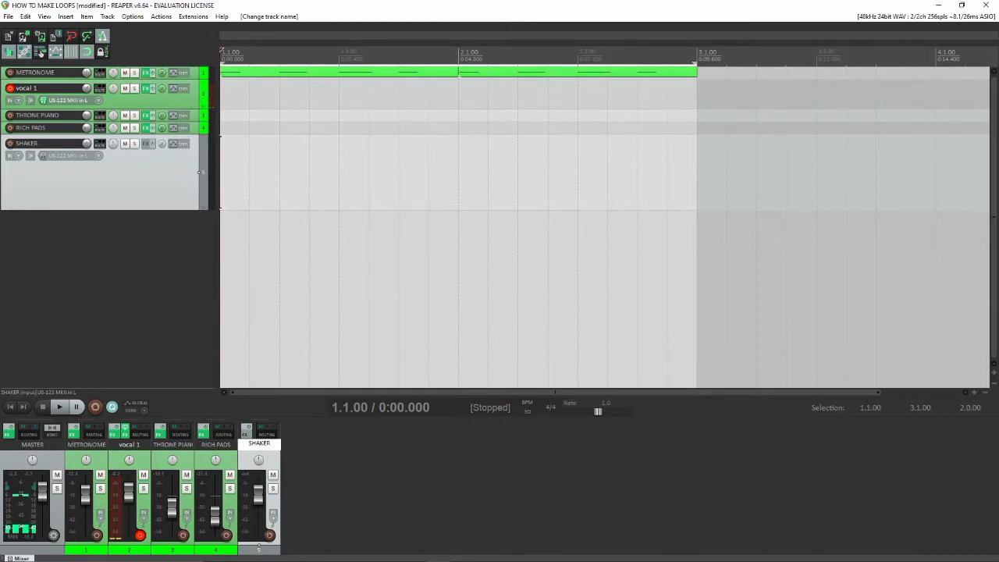
{"action": "type", "text": "1"}
{"action": "key", "text": "Return"}
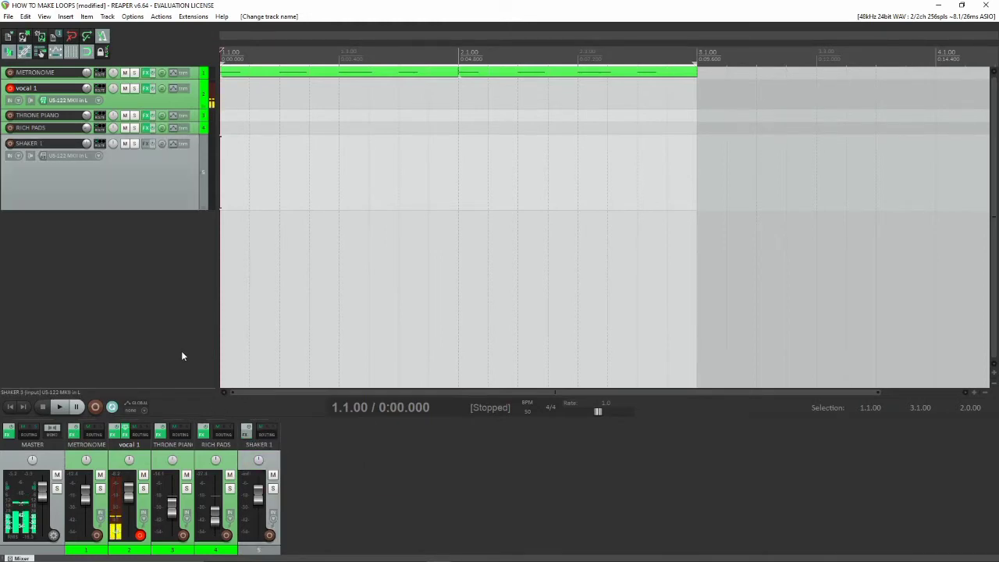
Step: Add a taller sixth track named SHAKER 2, then insert another empty track below it
{"action": "right_click", "coordinate": [133, 263]}
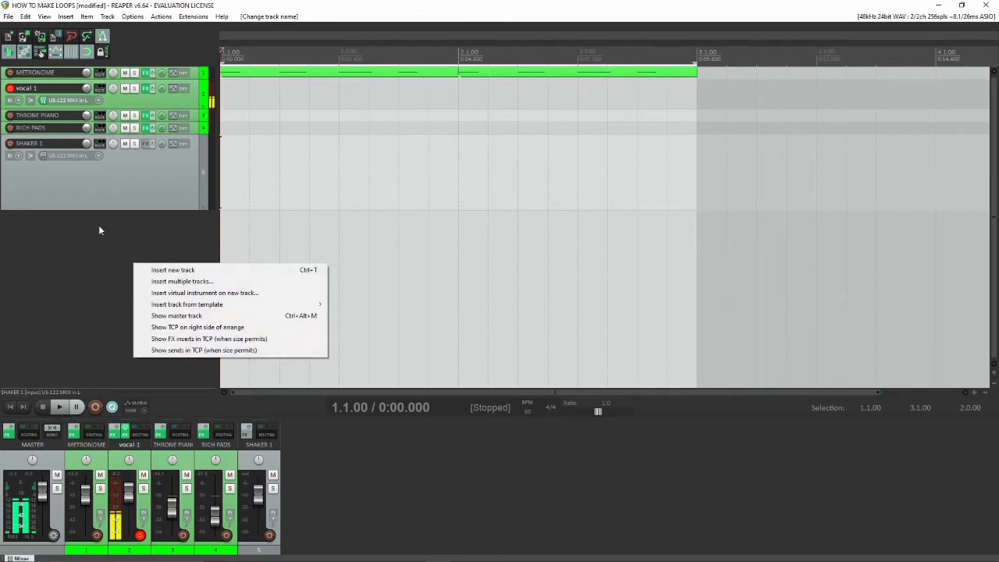
{"action": "left_click", "coordinate": [94, 250]}
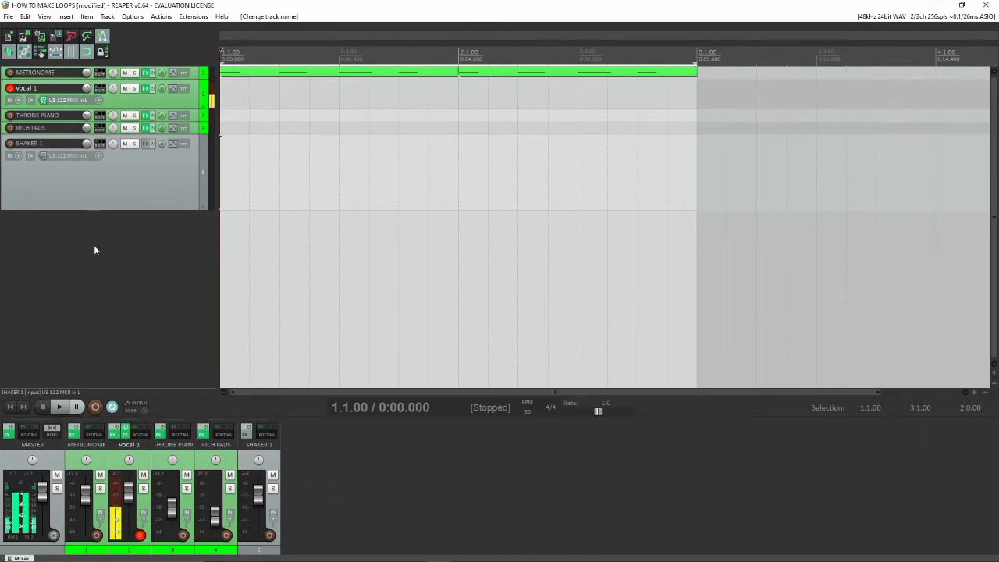
{"action": "double_click", "coordinate": [94, 250]}
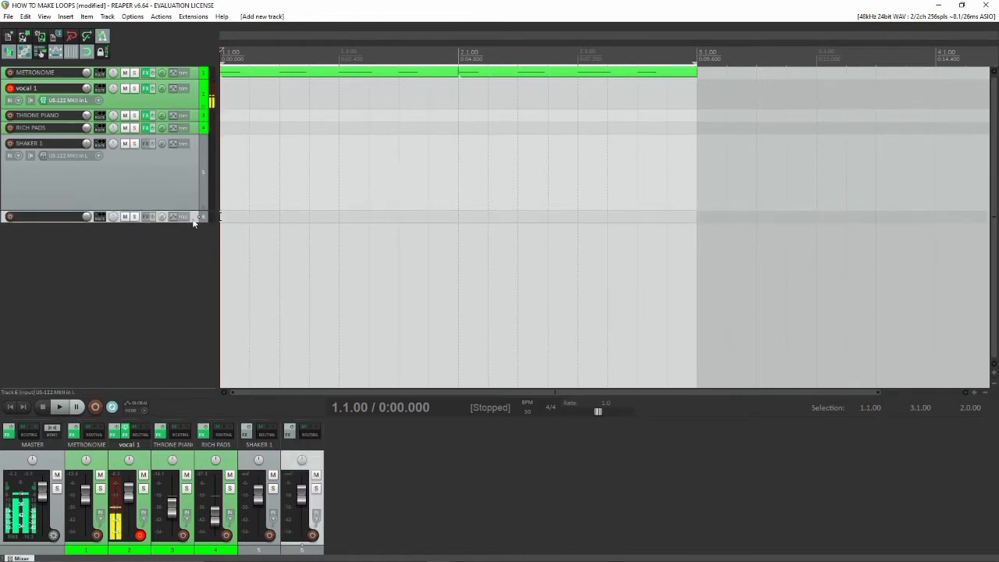
{"action": "left_click_drag", "start_coordinate": [196, 221], "coordinate": [189, 258]}
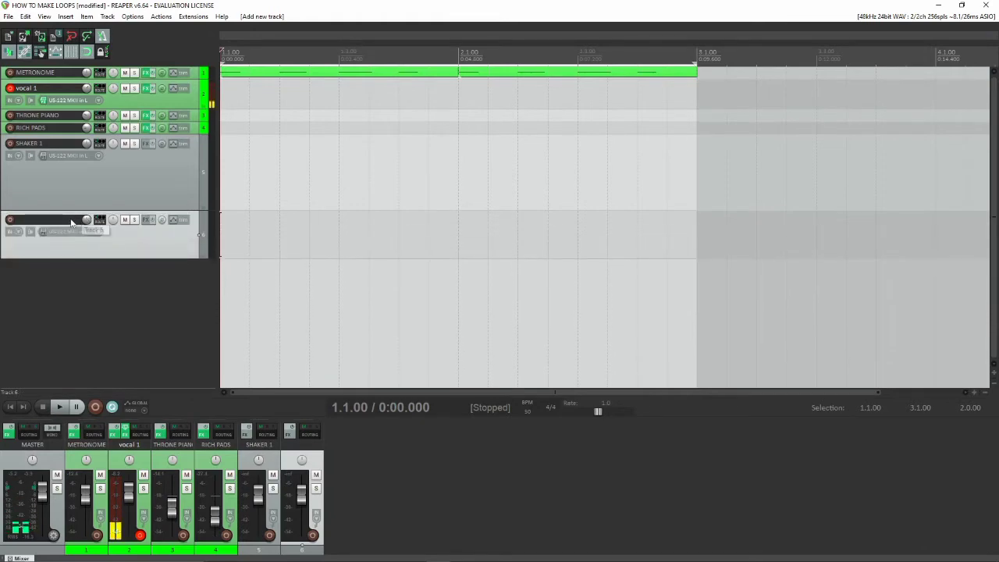
{"action": "double_click", "coordinate": [70, 220]}
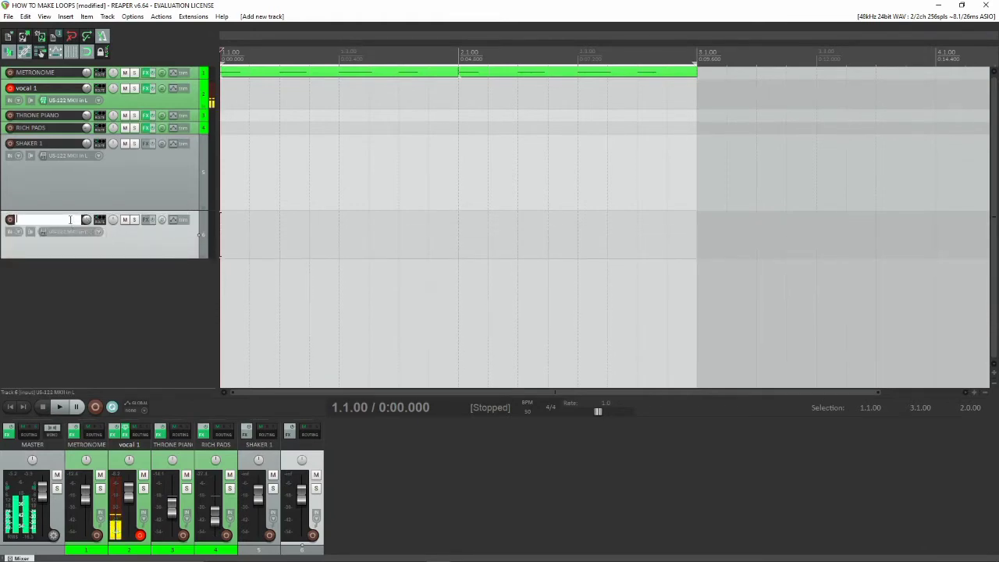
{"action": "type", "text": "SHAKER"}
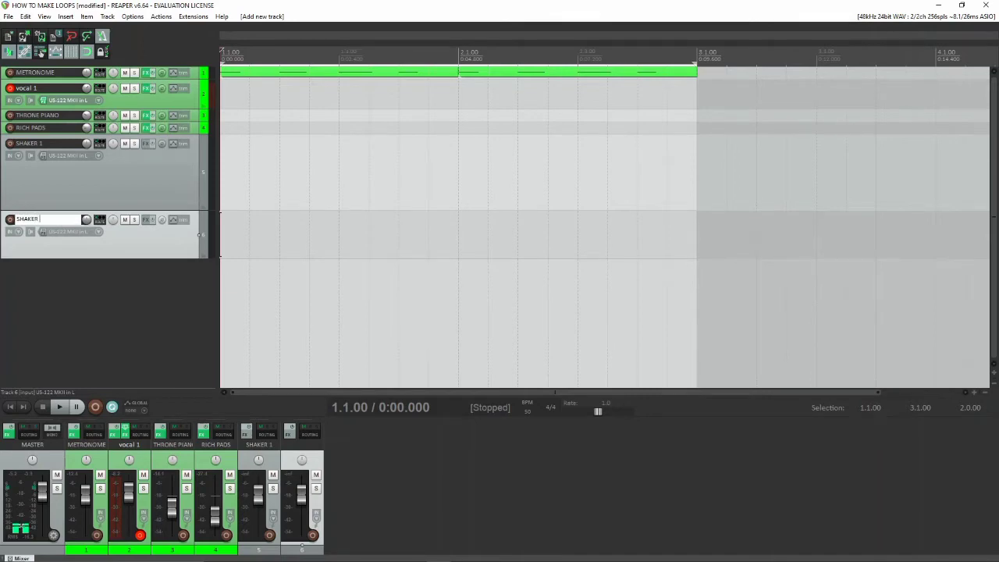
{"action": "type", "text": " 2"}
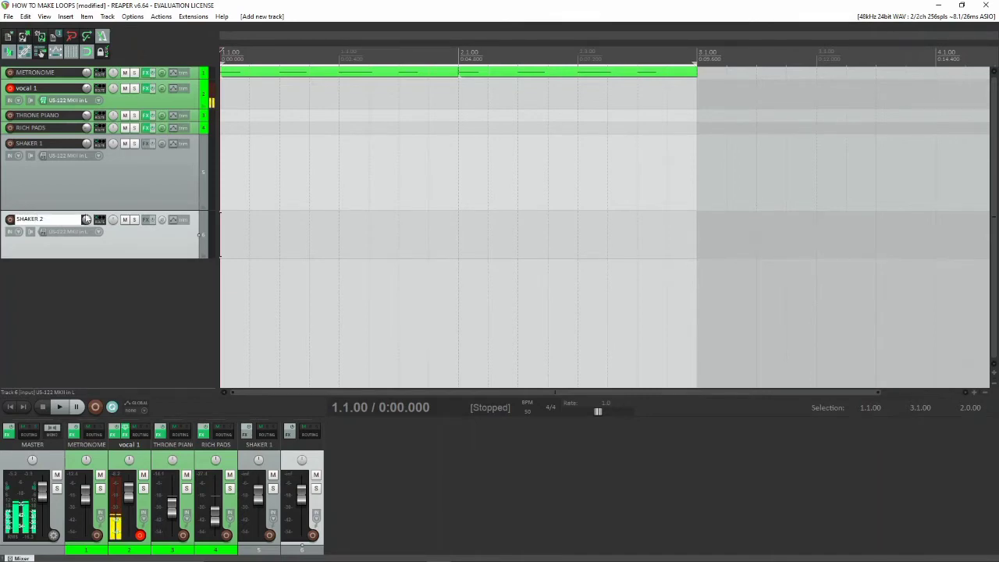
{"action": "key", "text": "Return"}
{"action": "right_click", "coordinate": [68, 300]}
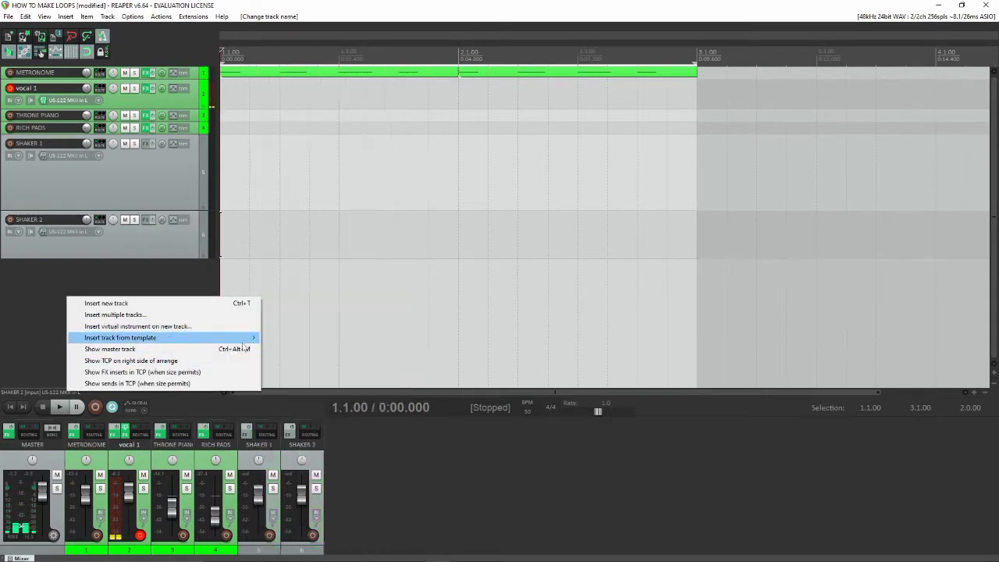
{"action": "left_click", "coordinate": [62, 282]}
Step: Make track 7 full height and name it TAMB
{"action": "double_click", "coordinate": [63, 282]}
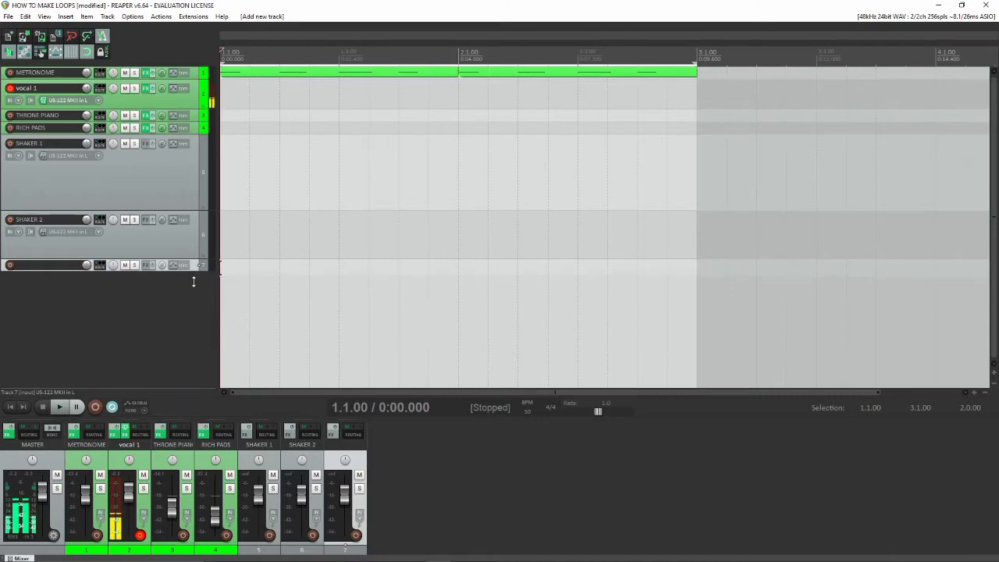
{"action": "left_click_drag", "start_coordinate": [192, 271], "coordinate": [192, 318]}
{"action": "double_click", "coordinate": [46, 270]}
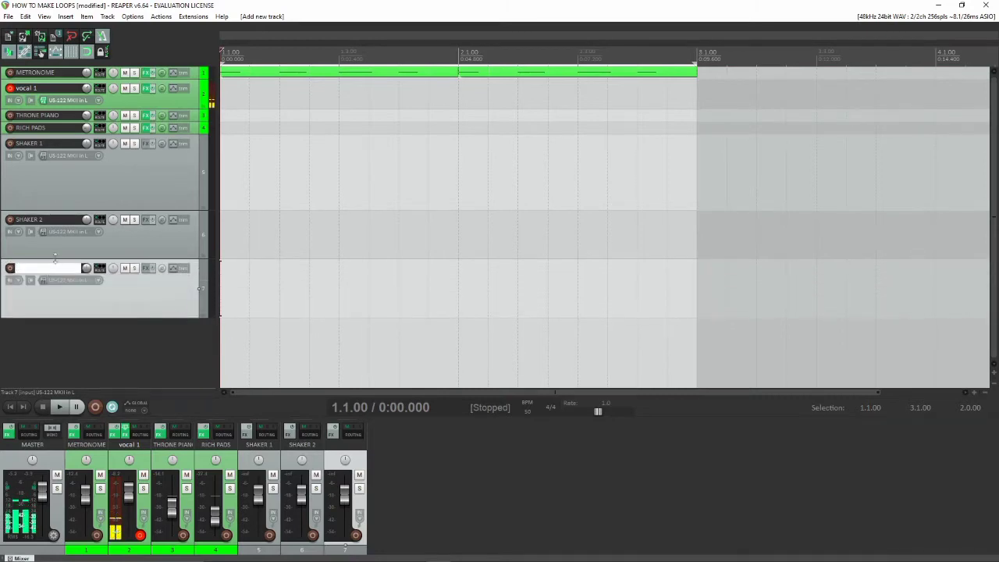
{"action": "type", "text": "TAMB"}
{"action": "key", "text": "Return"}
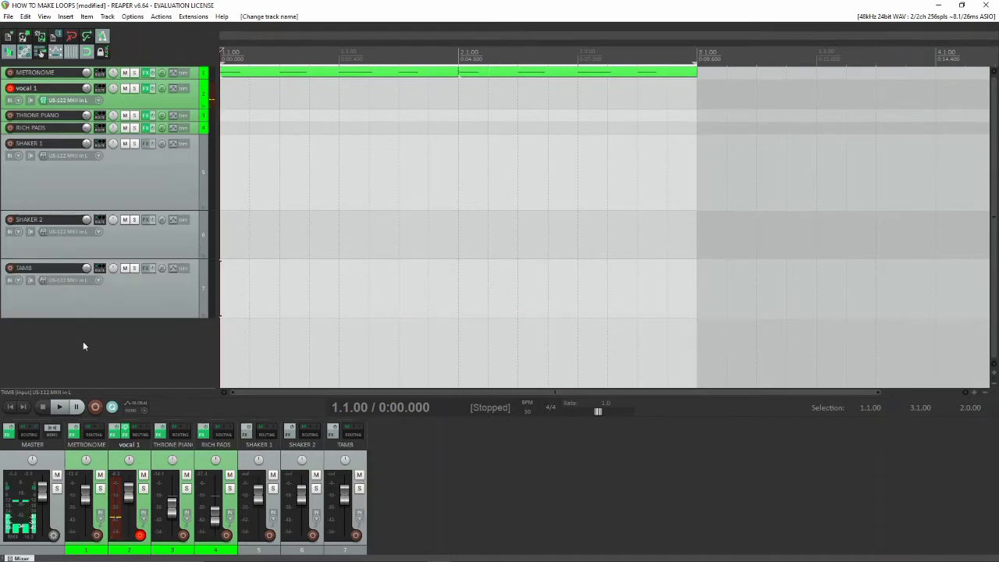
Step: Insert a much taller eighth track named TRIANGLE below TAMB, then select SHAKER 2
{"action": "right_click", "coordinate": [79, 336]}
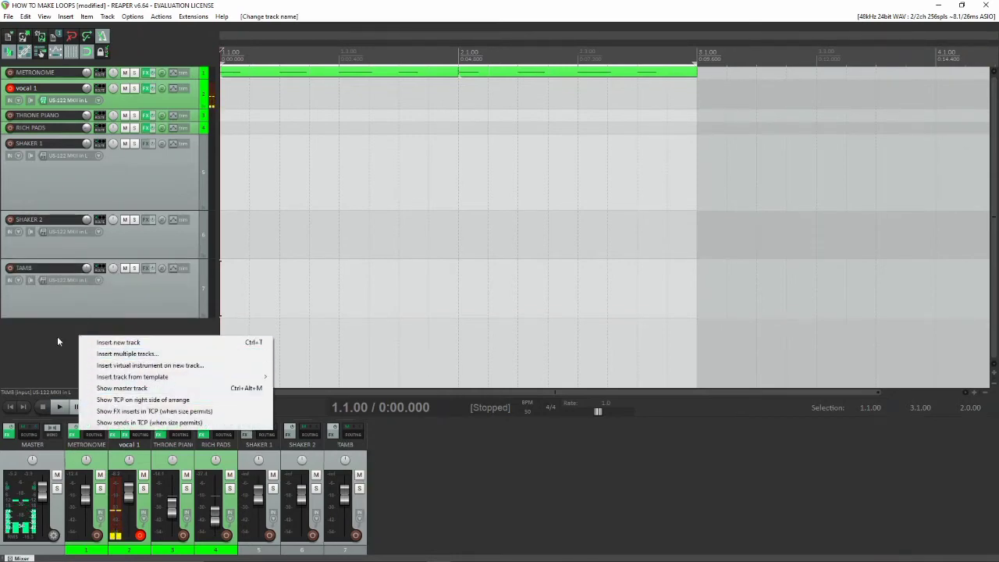
{"action": "left_click", "coordinate": [124, 342]}
{"action": "left_click_drag", "start_coordinate": [193, 331], "coordinate": [195, 383]}
{"action": "double_click", "coordinate": [68, 303]}
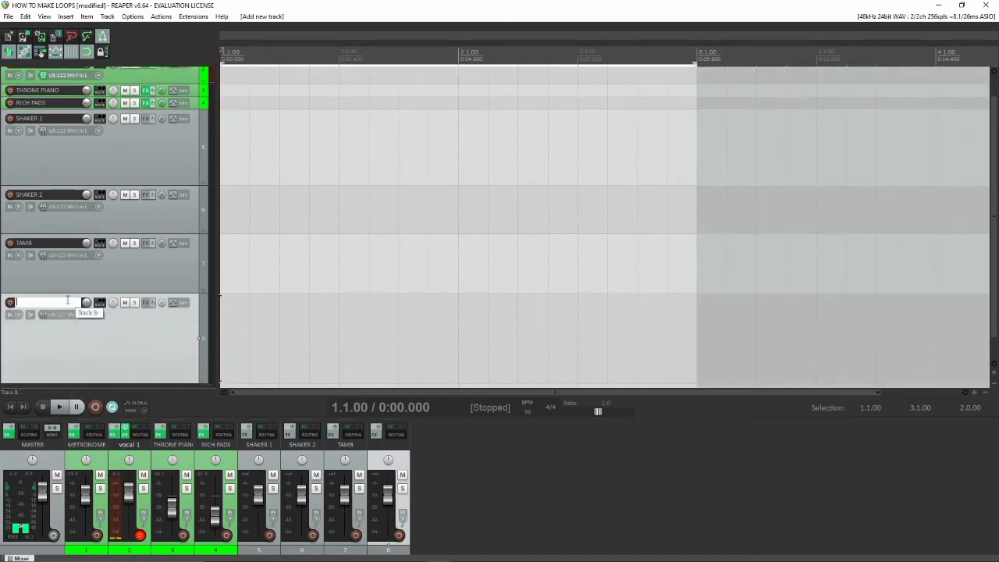
{"action": "type", "text": "TRIANGLE"}
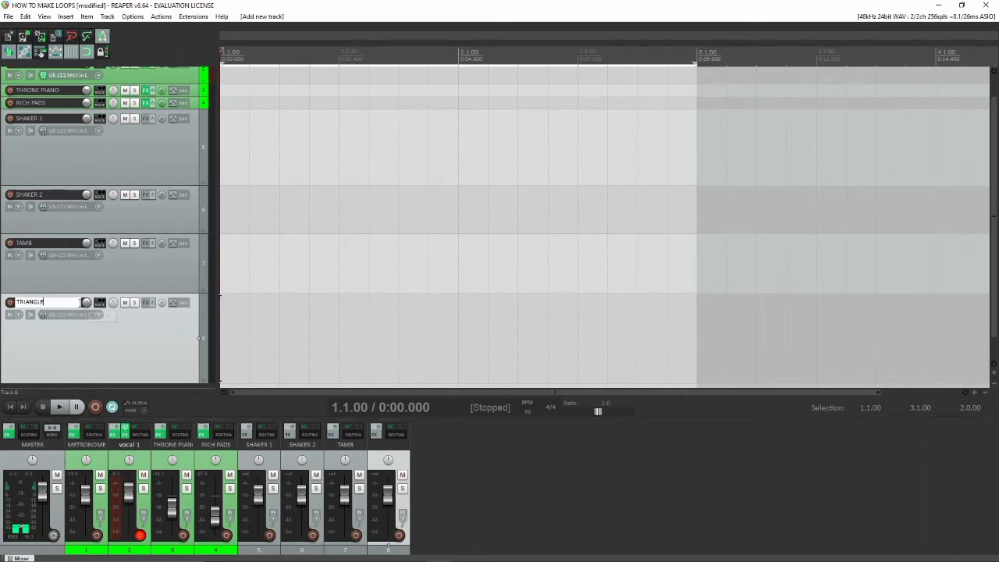
{"action": "key", "text": "Return"}
{"action": "left_click", "coordinate": [163, 221]}
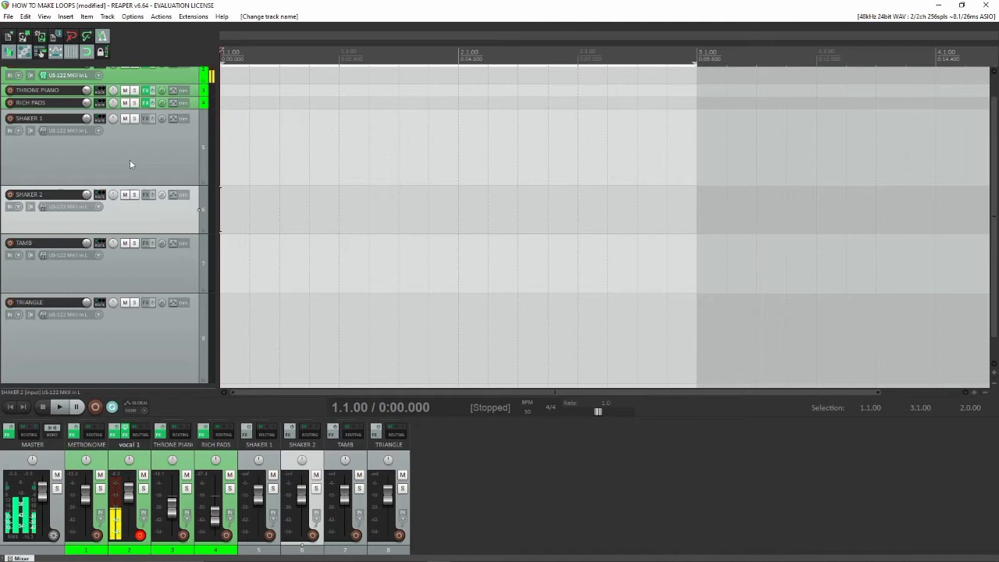
Step: Check the snap and grid settings and switch snapping on
{"action": "scroll", "coordinate": [145, 161], "scroll_direction": "up", "scroll_amount": 1}
{"action": "scroll", "coordinate": [145, 166], "scroll_direction": "down", "scroll_amount": 3}
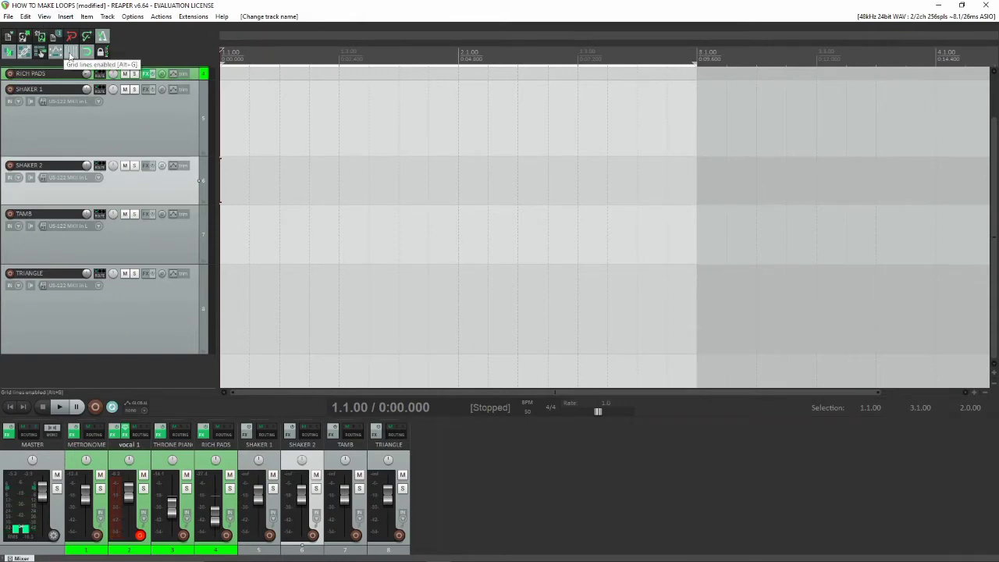
{"action": "right_click", "coordinate": [70, 54]}
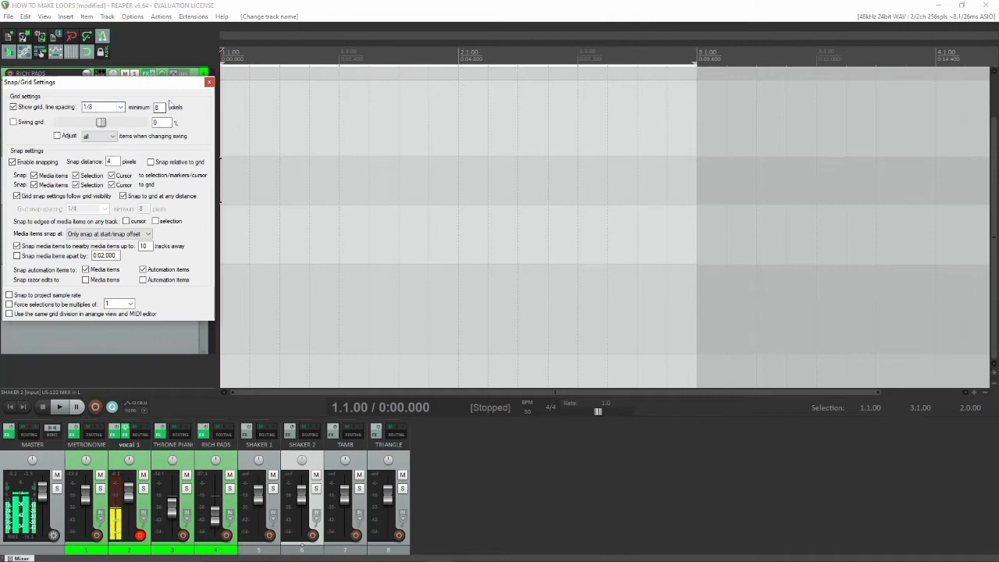
{"action": "left_click", "coordinate": [209, 82]}
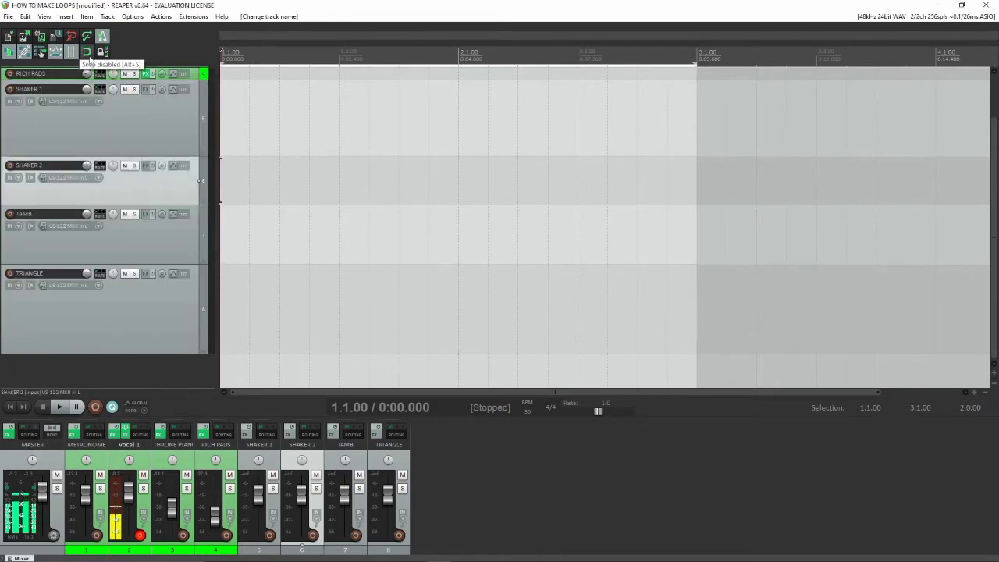
{"action": "left_click", "coordinate": [86, 52]}
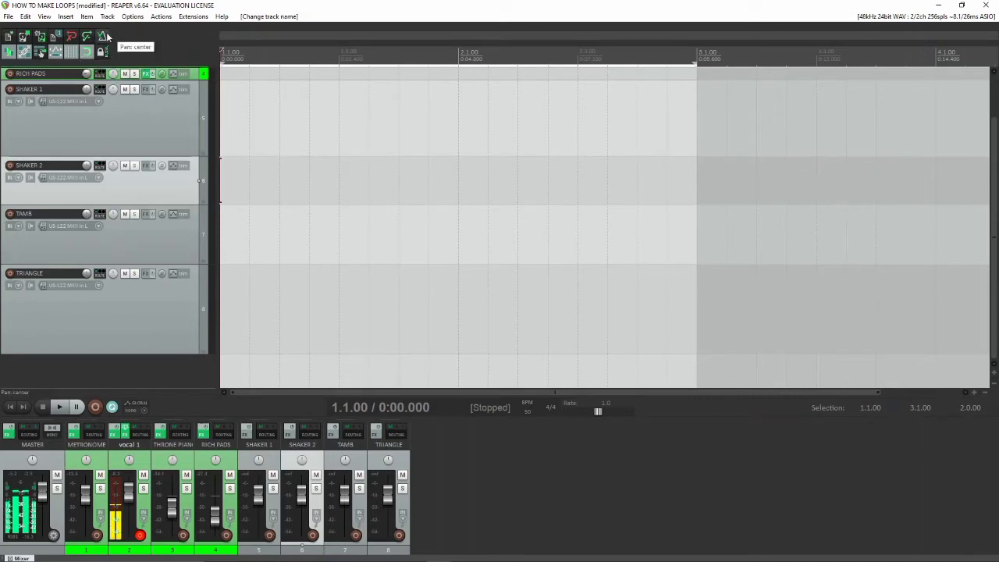
Step: Play the two-bar loop range from 1.1.00 and stop it
{"action": "left_click", "coordinate": [103, 36]}
{"action": "key", "text": "space"}
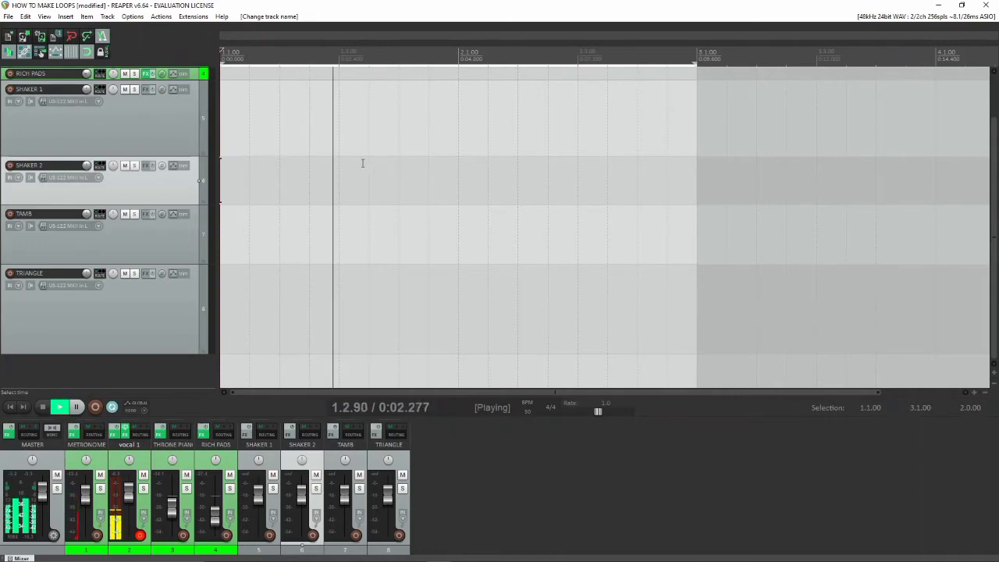
{"action": "key", "text": "space"}
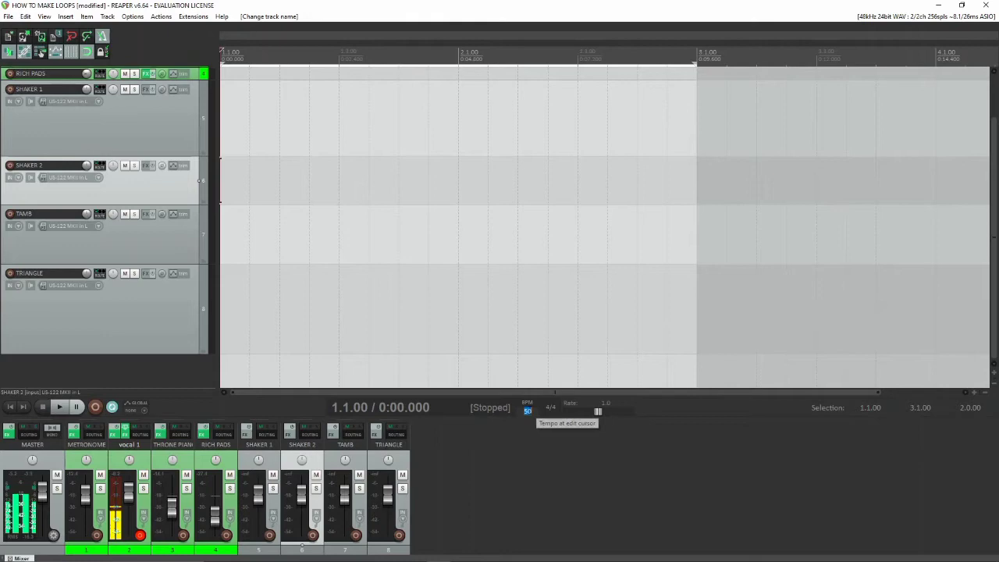
Step: Enter 50 in the transport's BPM field so the project runs at 50 BPM
{"action": "double_click", "coordinate": [528, 411]}
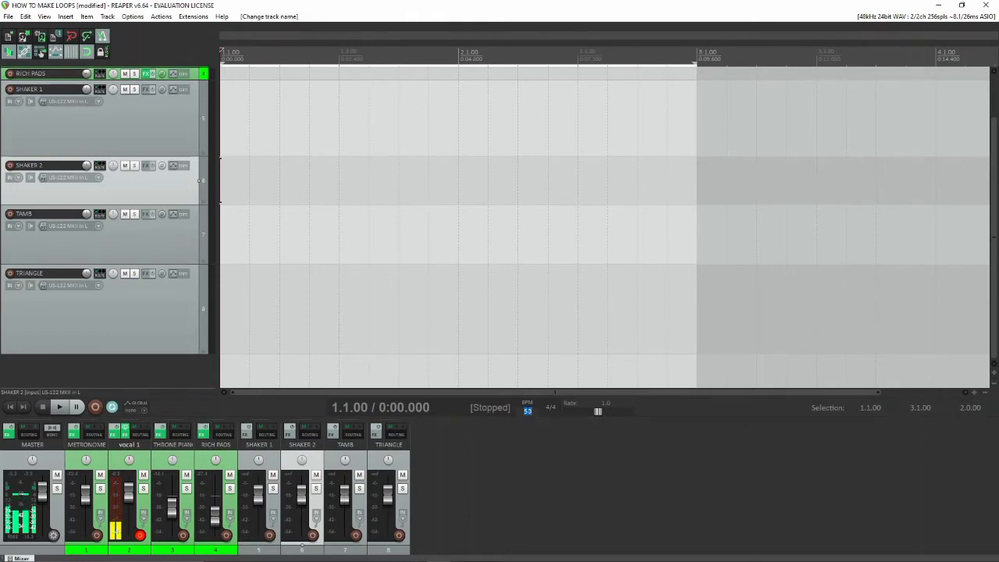
{"action": "type", "text": "50"}
{"action": "key", "text": "Return"}
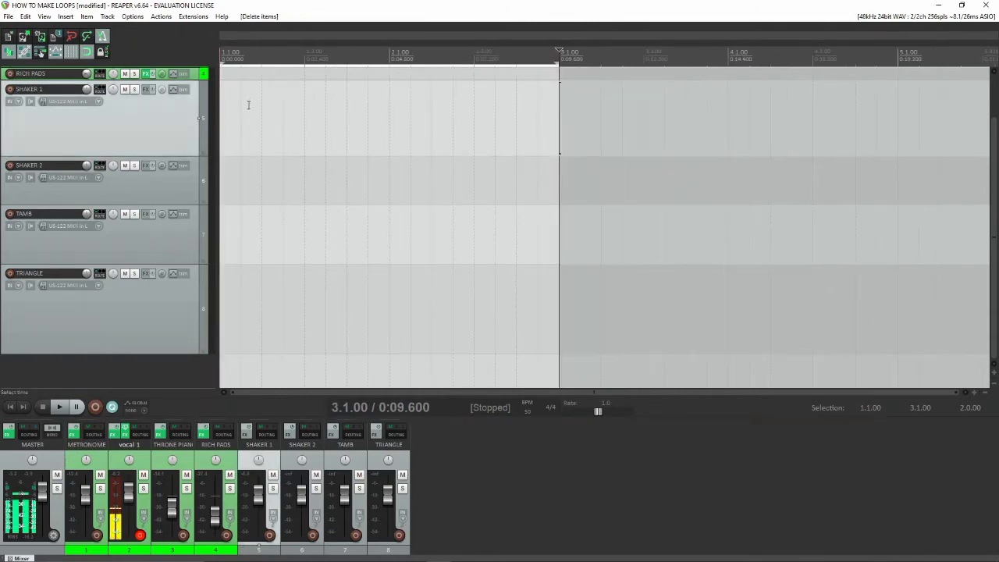
Step: Clear the bars 1–3 loop range and zoom the arrange view
{"action": "left_click", "coordinate": [262, 84]}
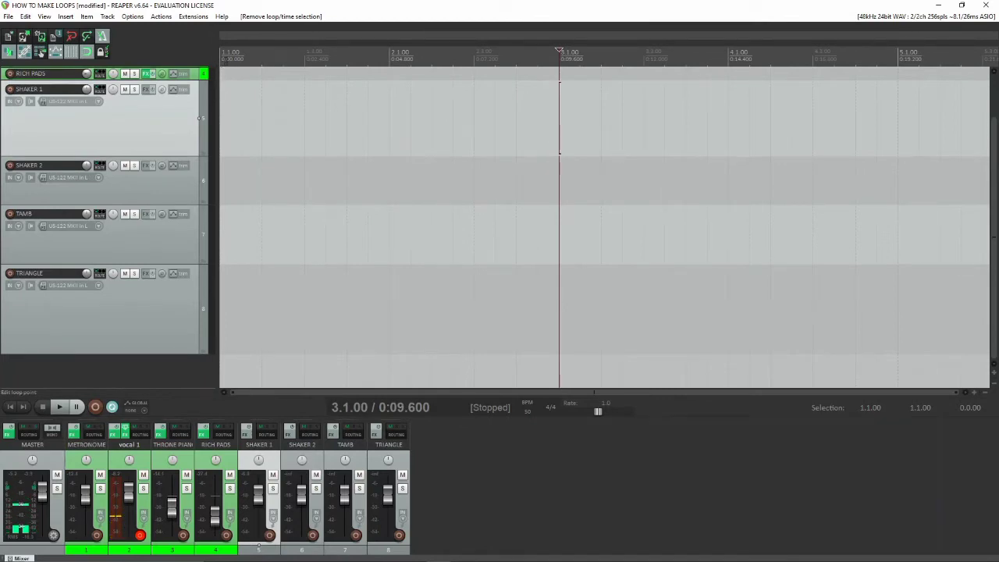
{"action": "scroll", "coordinate": [227, 54], "scroll_direction": "down", "scroll_amount": 2}
{"action": "scroll", "coordinate": [226, 55], "scroll_direction": "down", "scroll_amount": 2}
{"action": "scroll", "coordinate": [227, 54], "scroll_direction": "up", "scroll_amount": 2}
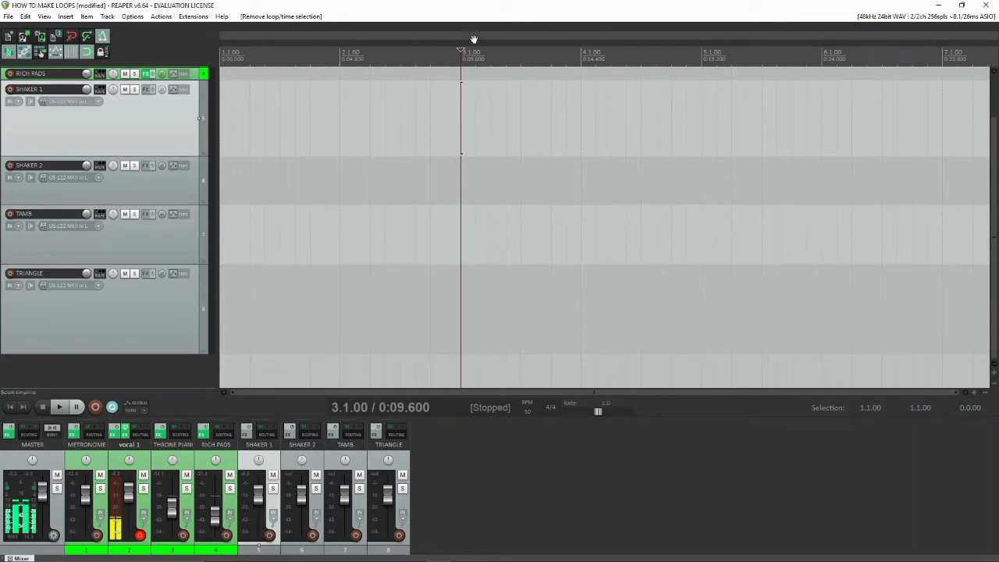
{"action": "scroll", "coordinate": [392, 69], "scroll_direction": "up", "scroll_amount": 2}
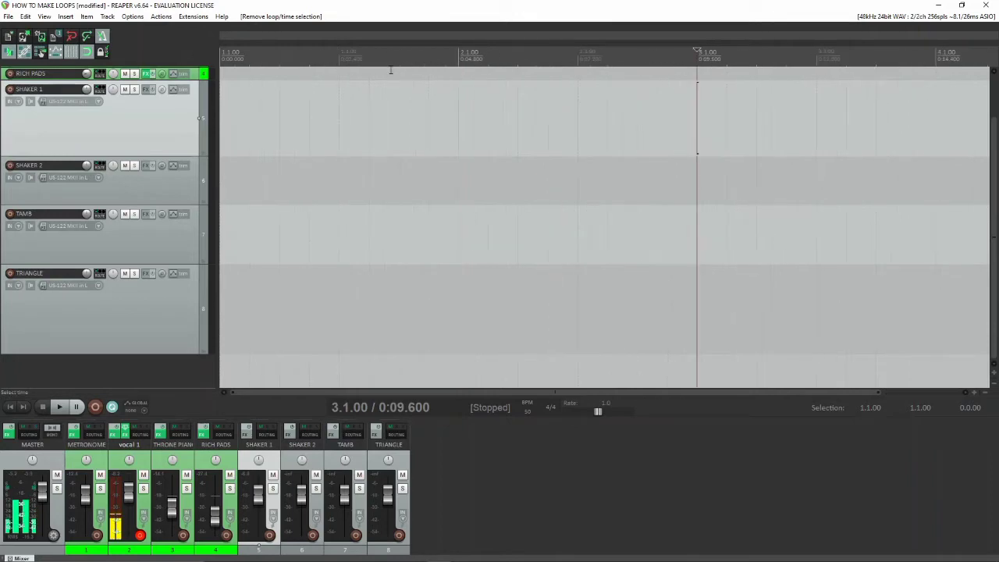
{"action": "scroll", "coordinate": [393, 69], "scroll_direction": "down", "scroll_amount": 1}
Step: Play the project once from the beginning, stop, and redraw the loop from bar 1 to 3
{"action": "left_click", "coordinate": [6, 407]}
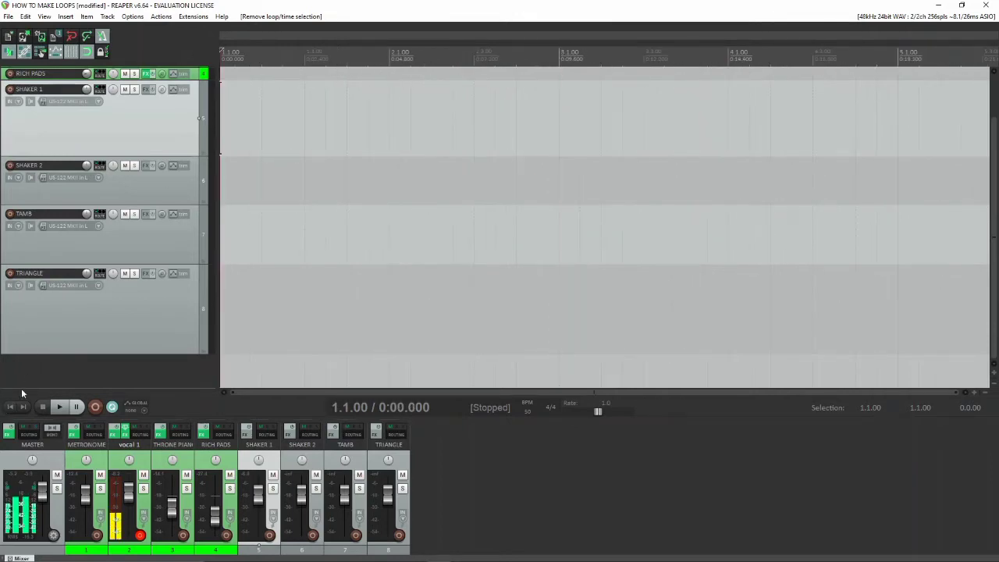
{"action": "key", "text": "space"}
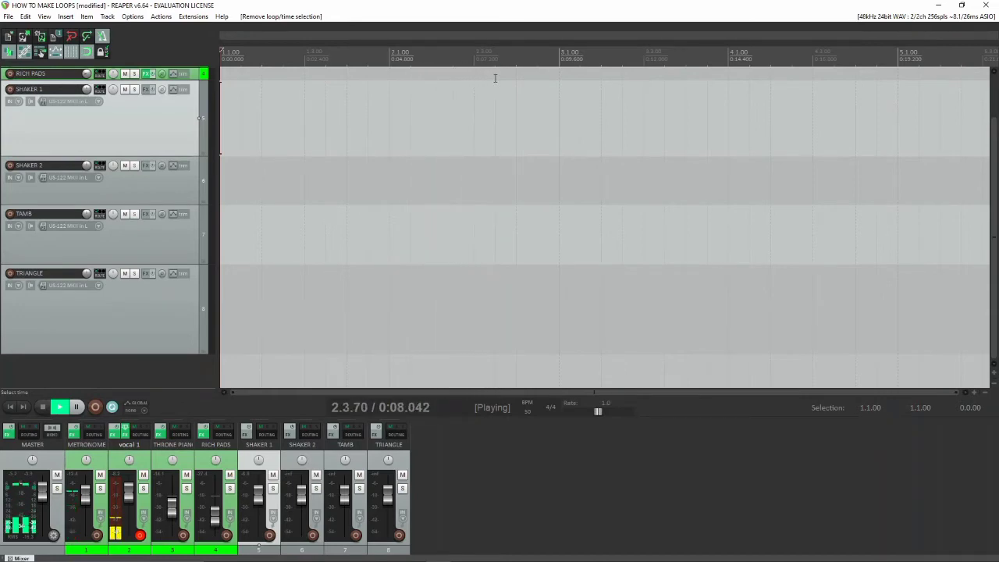
{"action": "key", "text": "space"}
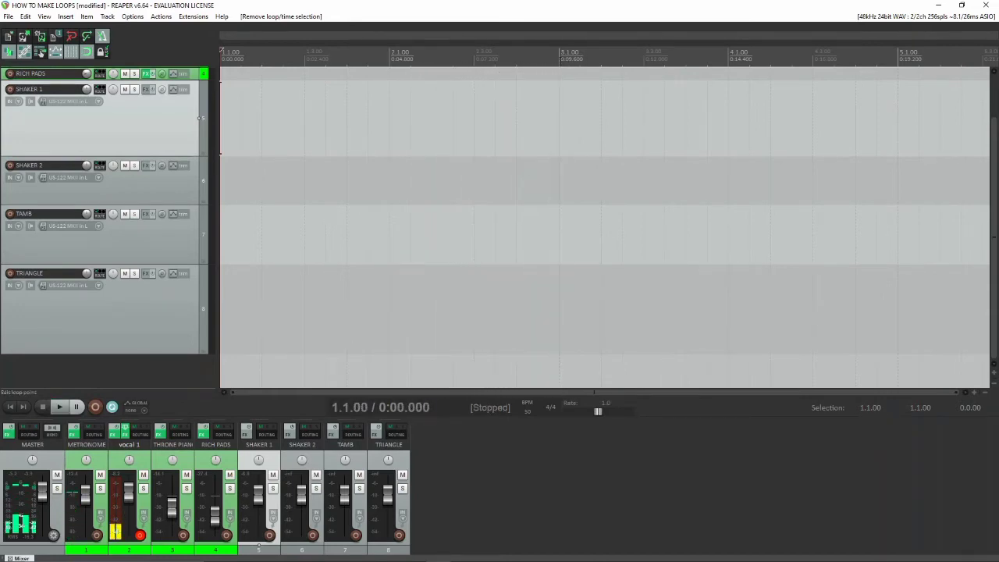
{"action": "left_click_drag", "start_coordinate": [558, 72], "coordinate": [100, 82]}
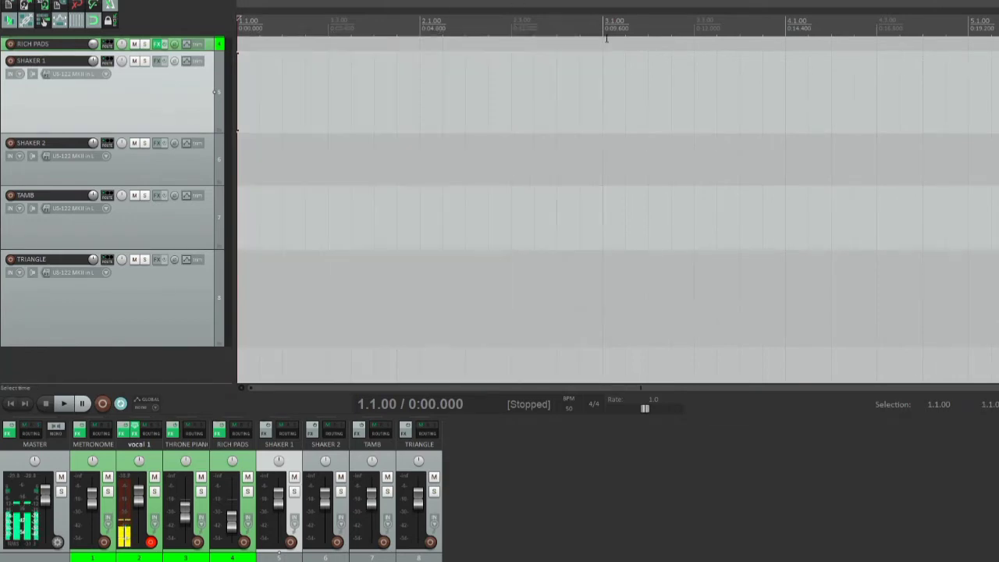
Step: Set a looping 1.1.00–3.1.00 time selection with Repeat on, test playback, and return to the start
{"action": "left_click_drag", "start_coordinate": [603, 35], "coordinate": [248, 35]}
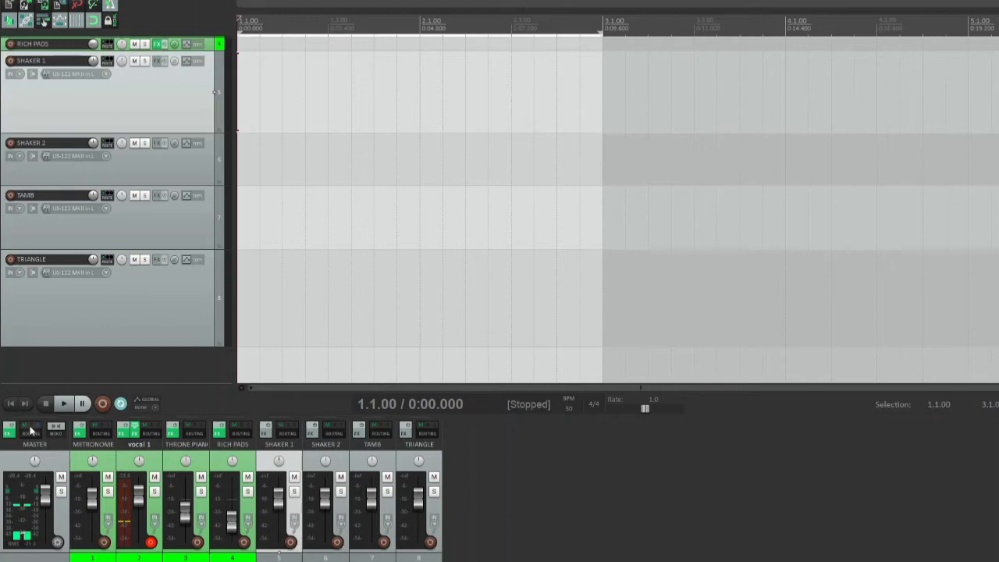
{"action": "left_click", "coordinate": [121, 403]}
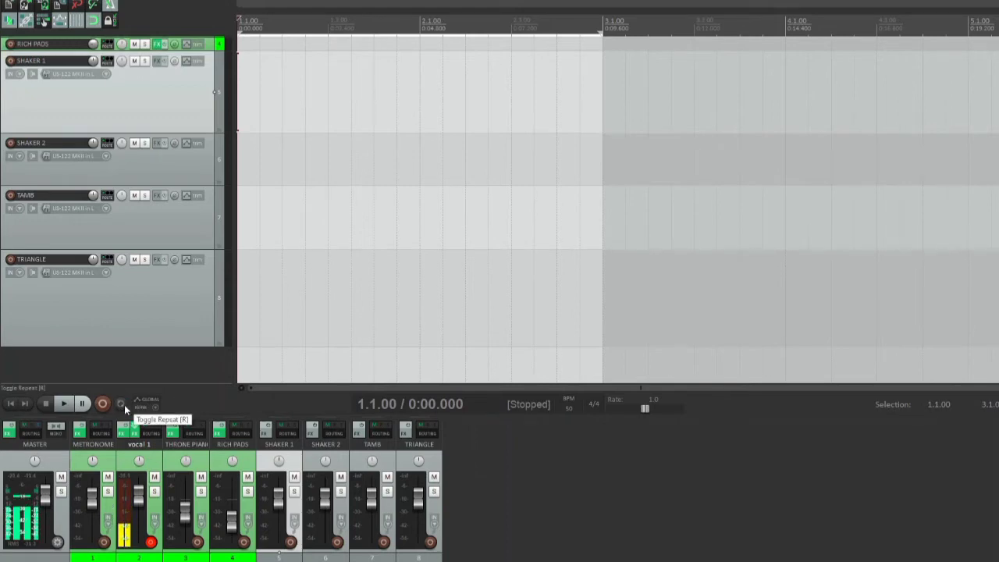
{"action": "left_click", "coordinate": [119, 404]}
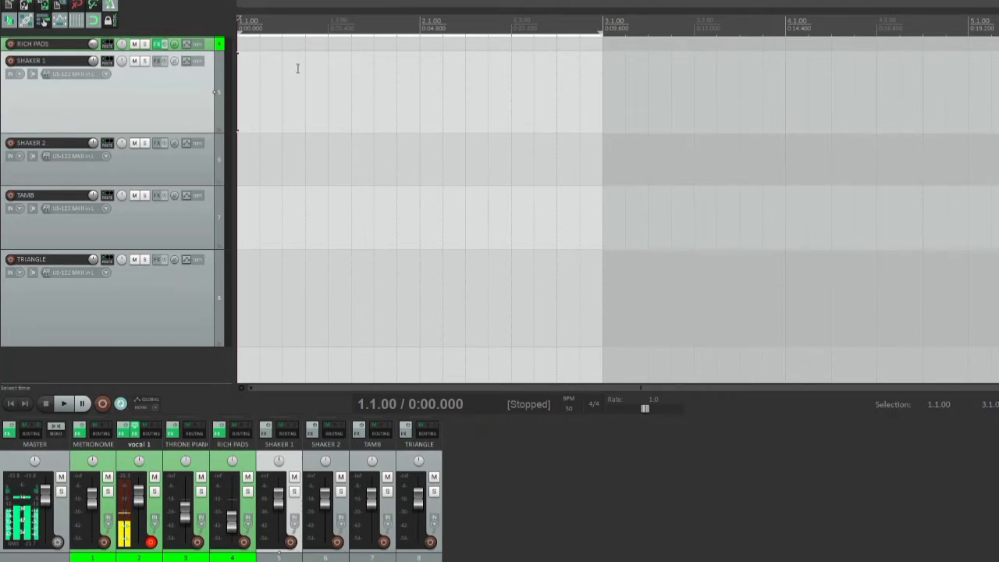
{"action": "key", "text": "space"}
{"action": "key", "text": "space"}
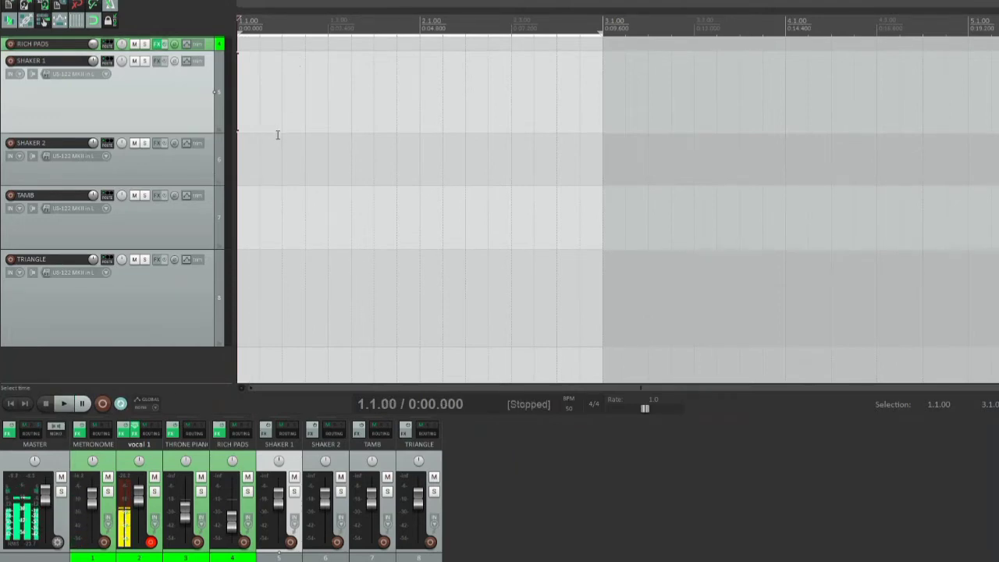
{"action": "key", "text": "space"}
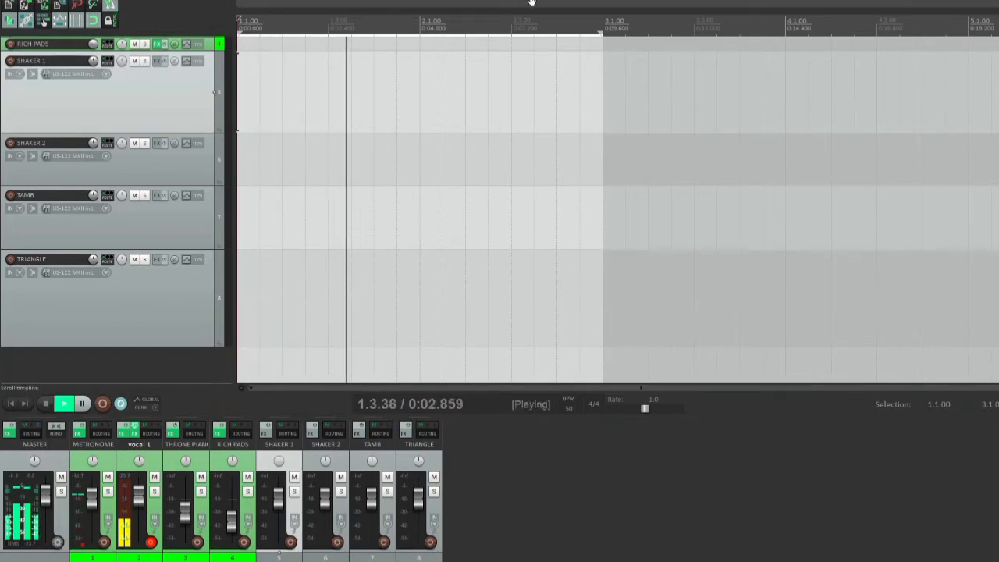
{"action": "left_click", "coordinate": [580, 51]}
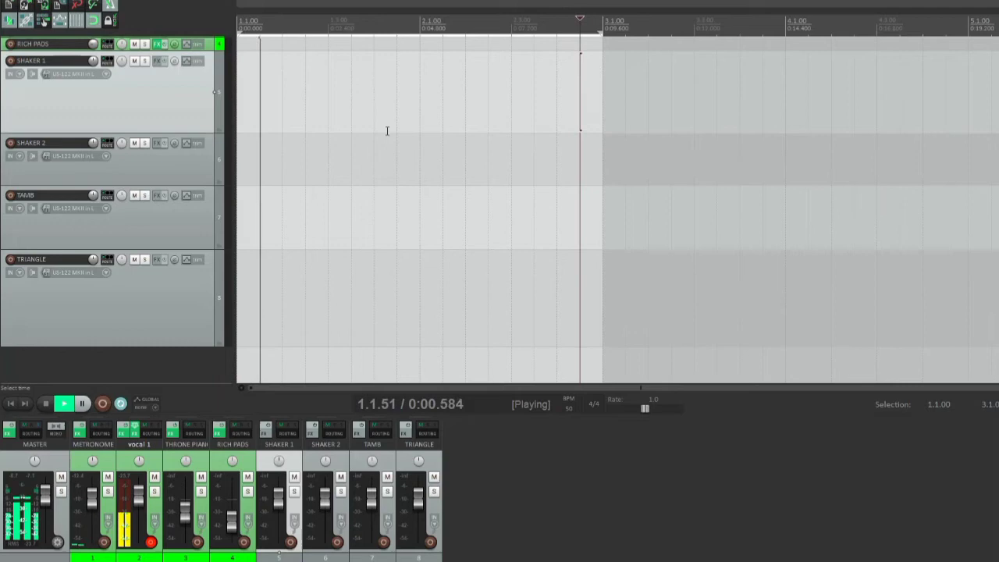
{"action": "key", "text": "space"}
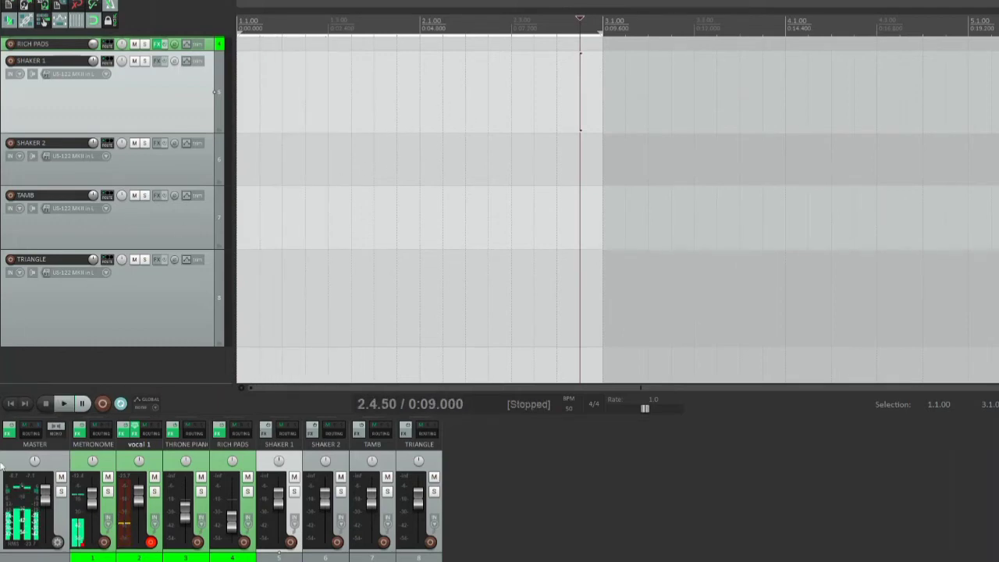
{"action": "key", "text": "Home"}
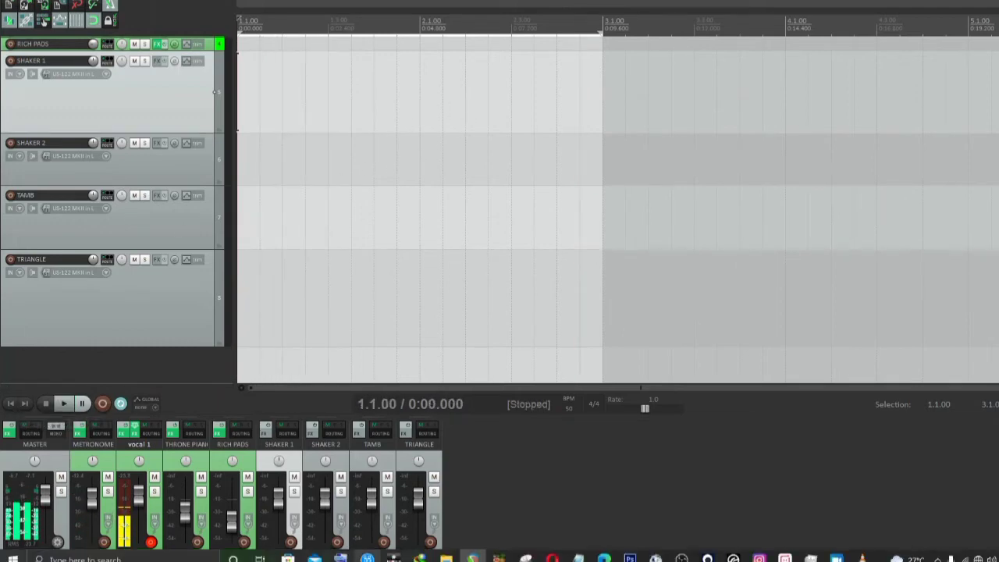
Step: Drag SHAKER ONE SHOT from the LOOP SAMPLES folder onto SHAKER 1 at 1.1.00
{"action": "mouse_move", "coordinate": [446, 556]}
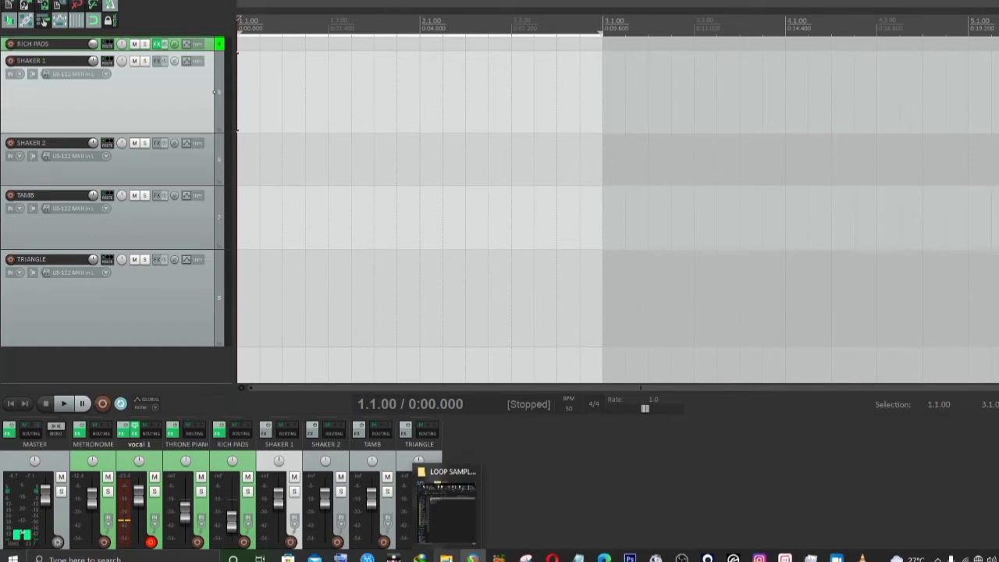
{"action": "left_click", "coordinate": [457, 515]}
{"action": "left_click_drag", "start_coordinate": [549, 148], "coordinate": [247, 116]}
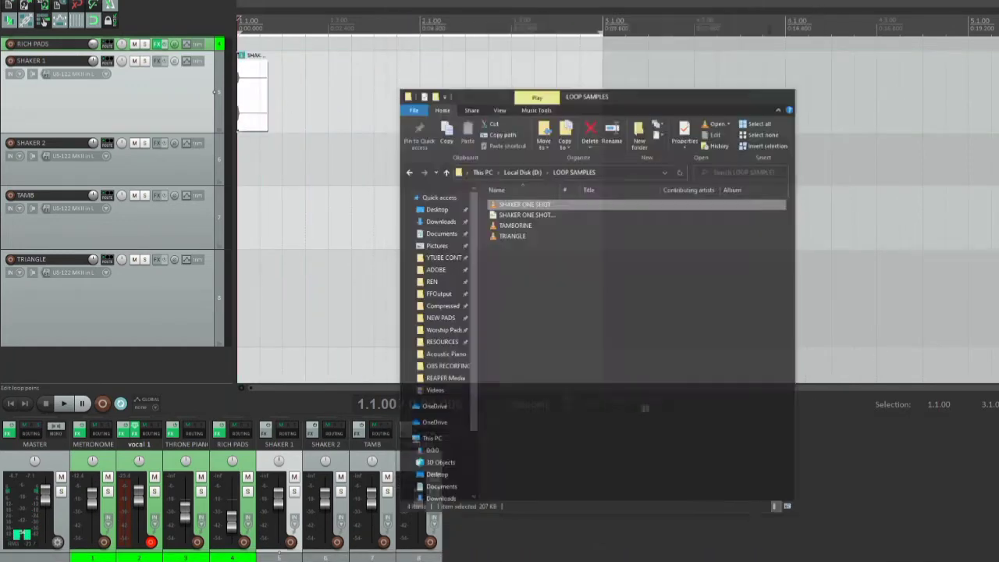
{"action": "left_click", "coordinate": [773, 24]}
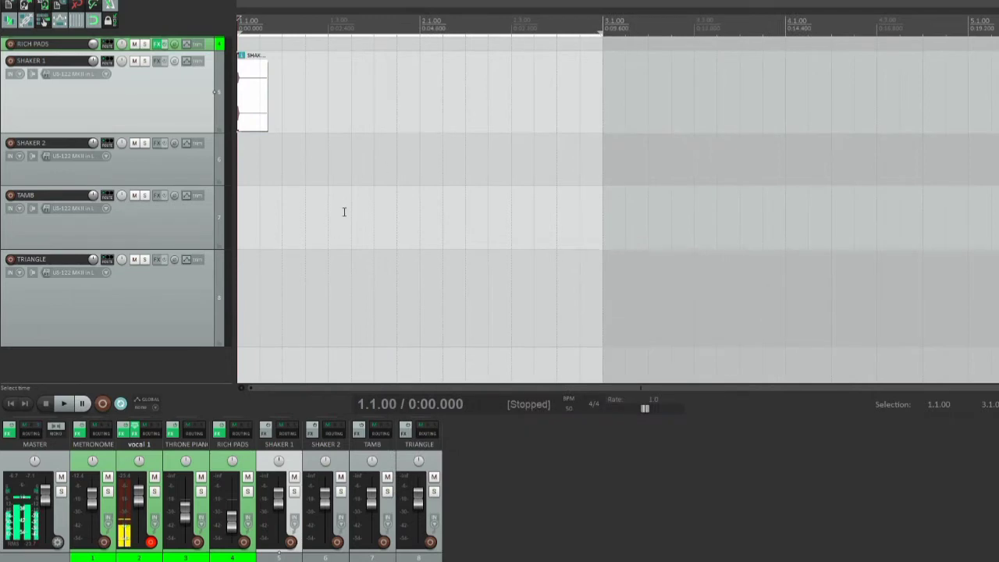
Step: Preview the shaker hit and trim it to half a beat, ending at 1.1.50
{"action": "key", "text": "space"}
{"action": "key", "text": "space"}
{"action": "scroll", "coordinate": [303, 123], "scroll_direction": "up", "scroll_amount": 3}
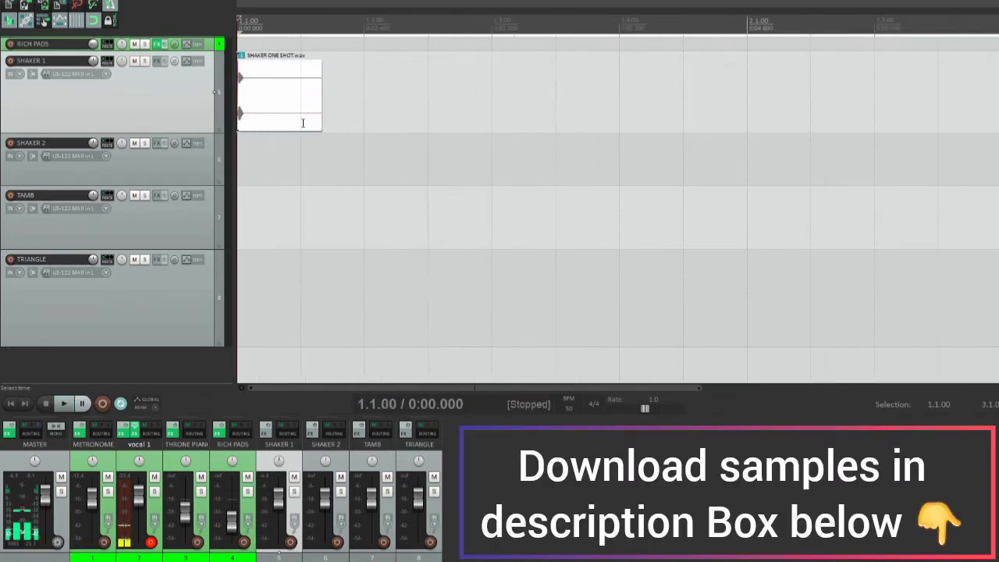
{"action": "left_click_drag", "start_coordinate": [318, 108], "coordinate": [302, 109]}
{"action": "scroll", "coordinate": [296, 127], "scroll_direction": "down", "scroll_amount": 2}
{"action": "left_click", "coordinate": [266, 109]}
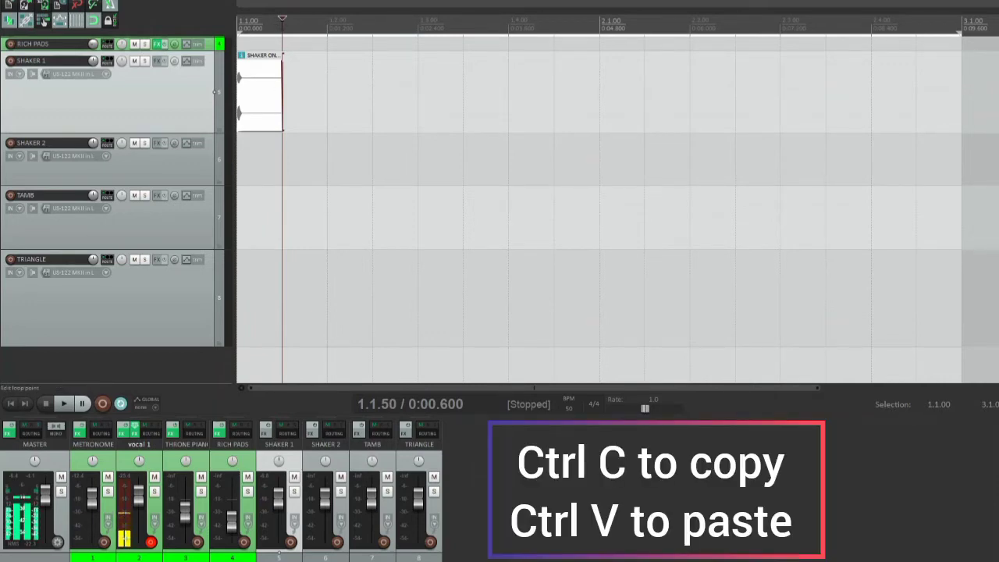
Step: Paste 16 back-to-back shaker copies along SHAKER 1 from 1.1.00 to 3.1.00
{"action": "key", "text": "ctrl+v"}
{"action": "key", "text": "ctrl+v"}
{"action": "key", "text": "ctrl+v"}
{"action": "key", "text": "ctrl+v"}
{"action": "key", "text": "ctrl+v"}
{"action": "key", "text": "ctrl+v"}
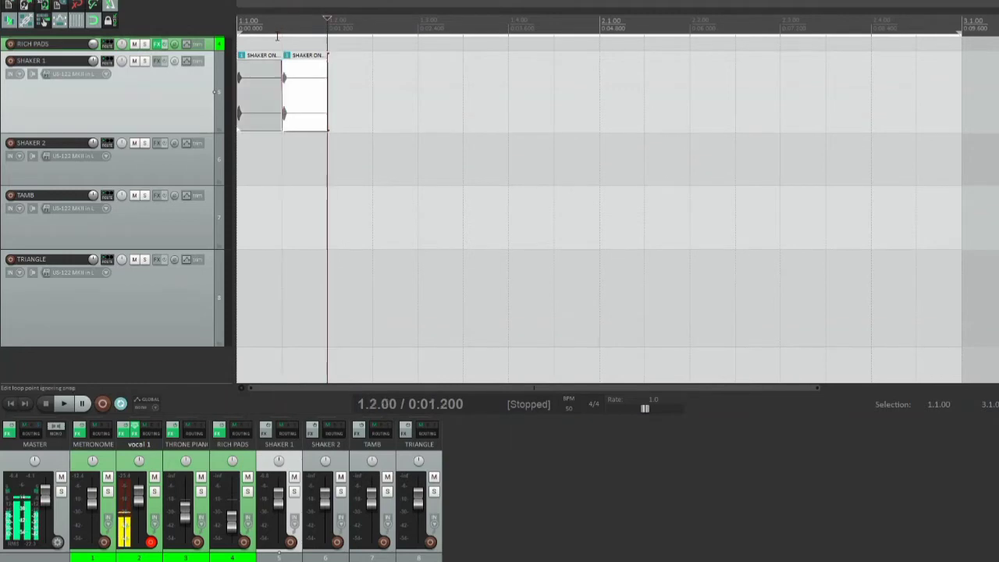
{"action": "key", "text": "ctrl+v"}
{"action": "key", "text": "ctrl+v"}
{"action": "key", "text": "ctrl+v"}
{"action": "key", "text": "ctrl+v"}
{"action": "key", "text": "ctrl+v"}
{"action": "key", "text": "ctrl+v"}
{"action": "key", "text": "ctrl+v"}
{"action": "key", "text": "ctrl+v"}
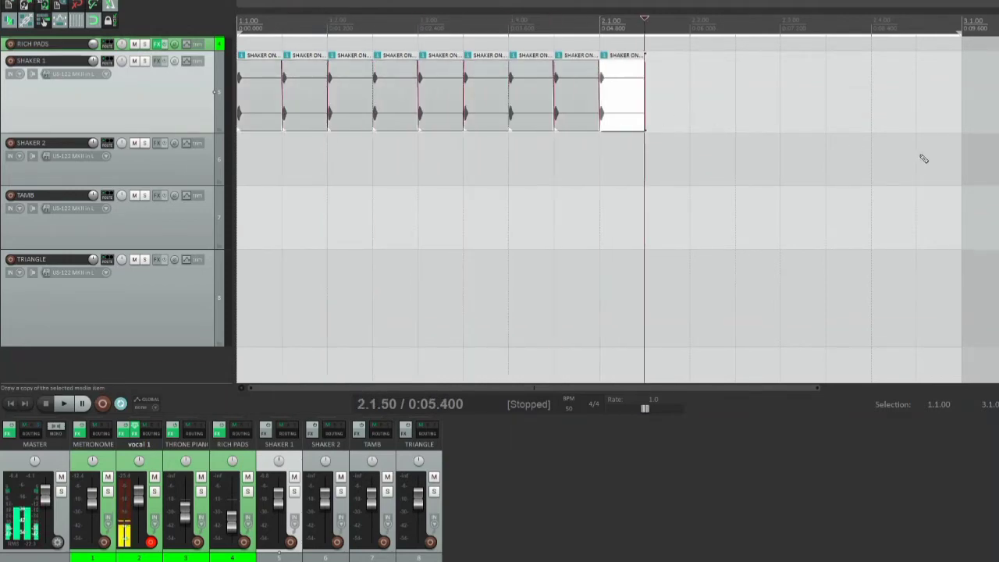
{"action": "key", "text": "ctrl+v"}
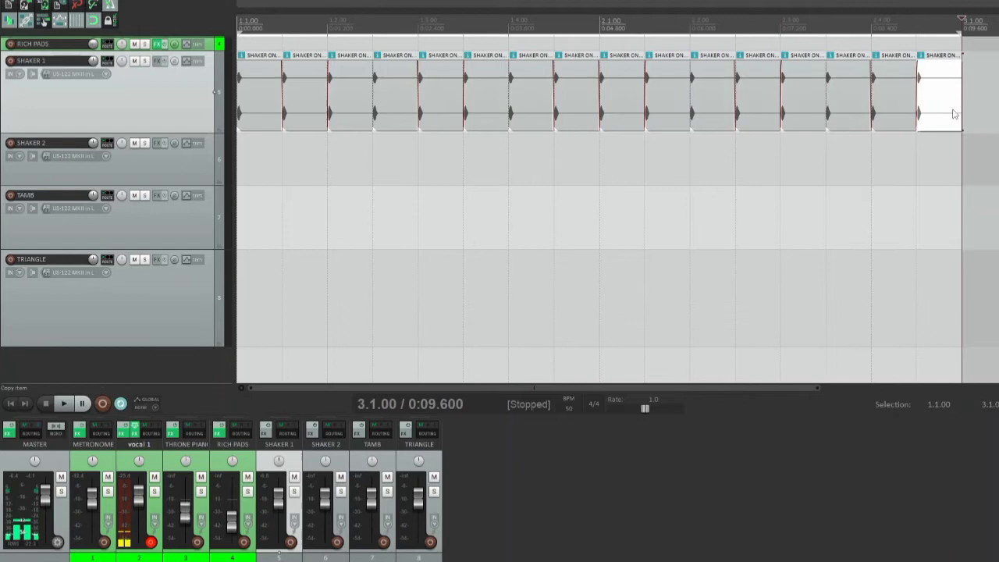
Step: Play the shaker loop from the project start twice to audition it
{"action": "left_click", "coordinate": [9, 404]}
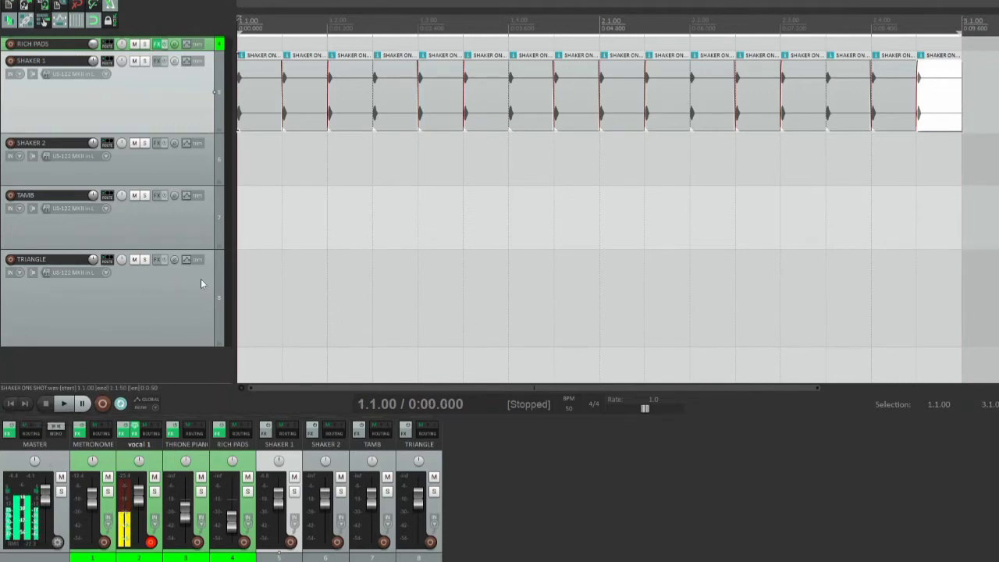
{"action": "left_click", "coordinate": [63, 404]}
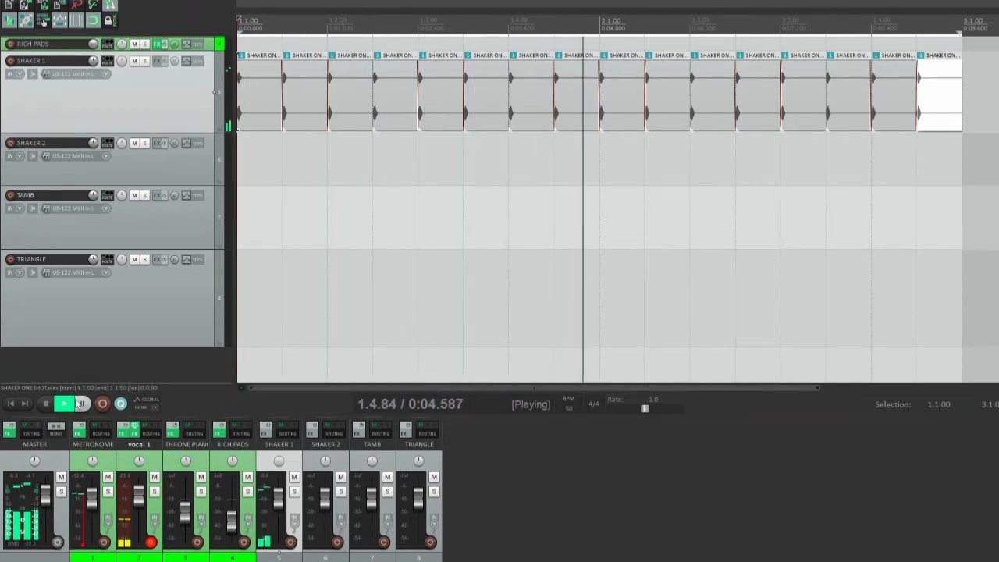
{"action": "key", "text": "space"}
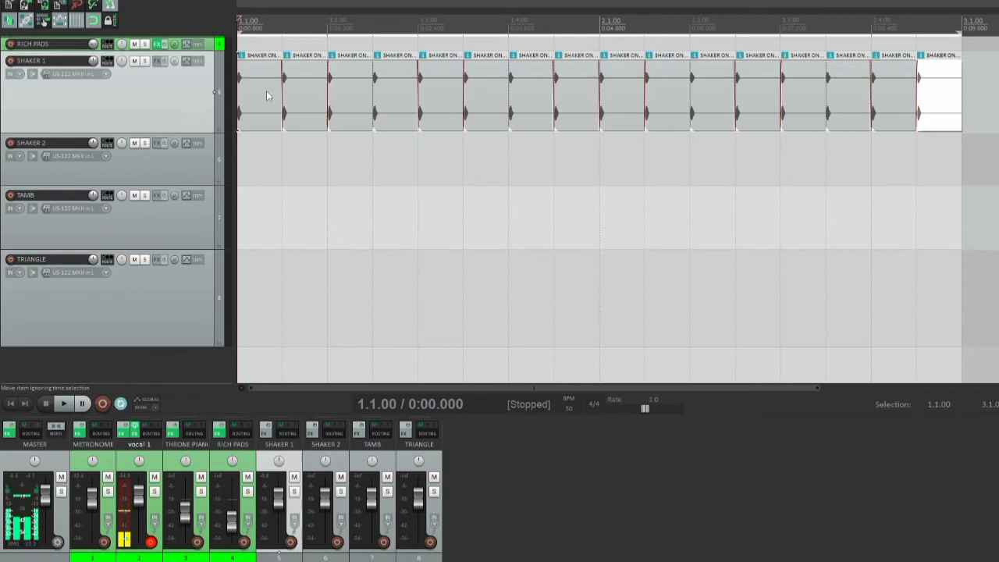
{"action": "key", "text": "space"}
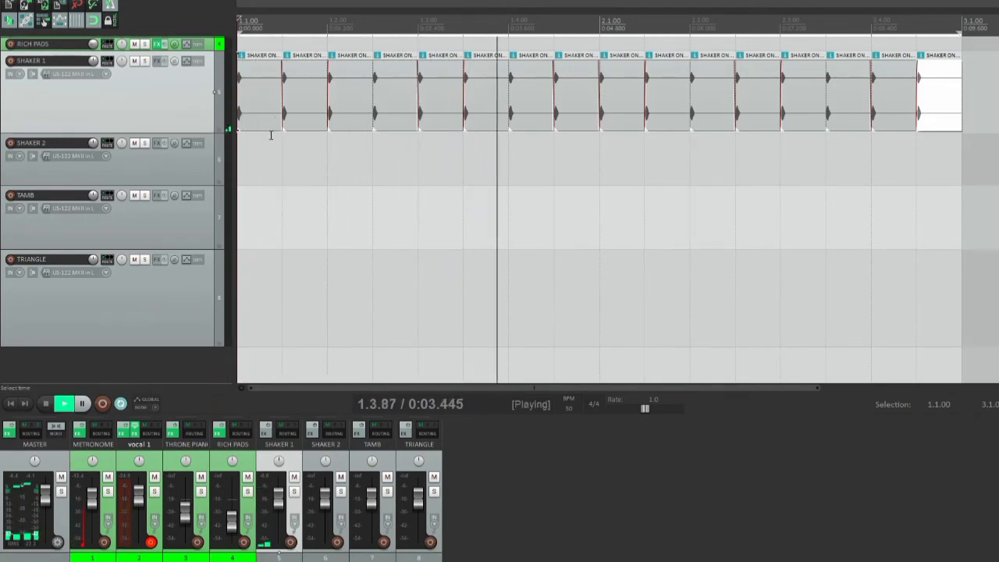
{"action": "key", "text": "space"}
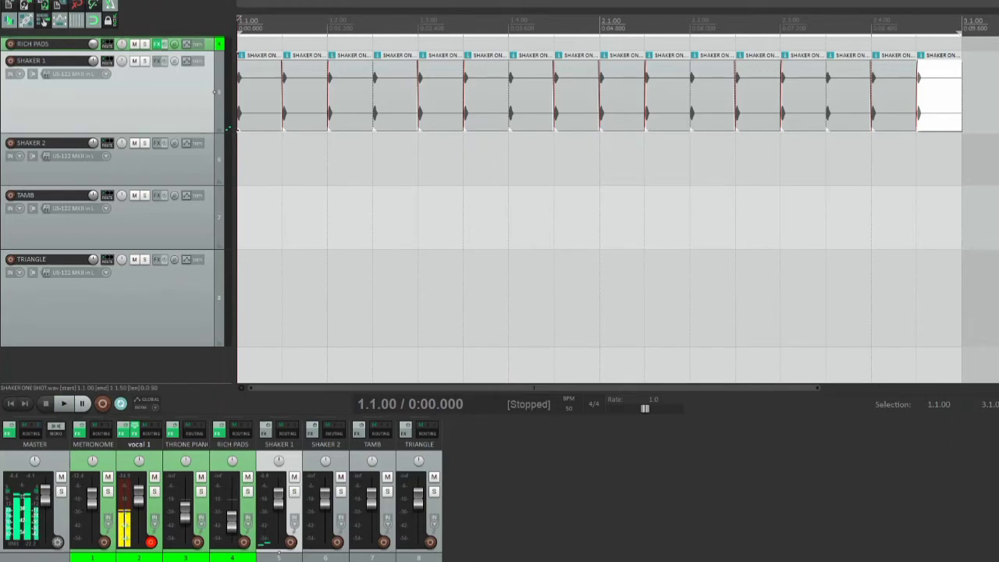
Step: Drag TAMBORINE.wav from the LOOP SAMPLES folder onto the start of the TAMB track
{"action": "mouse_move", "coordinate": [499, 557]}
{"action": "mouse_move", "coordinate": [446, 557]}
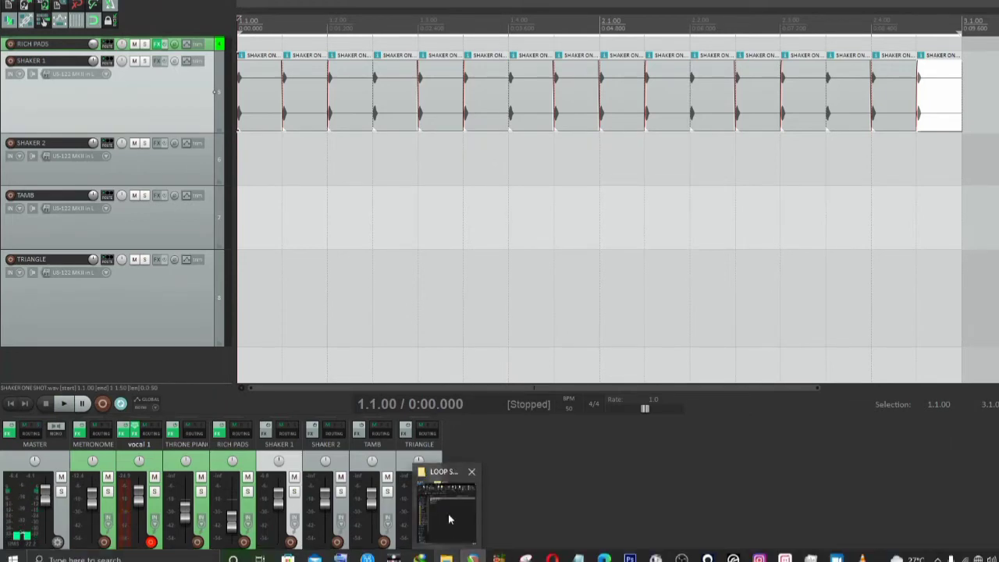
{"action": "left_click", "coordinate": [449, 507]}
{"action": "left_click", "coordinate": [535, 172]}
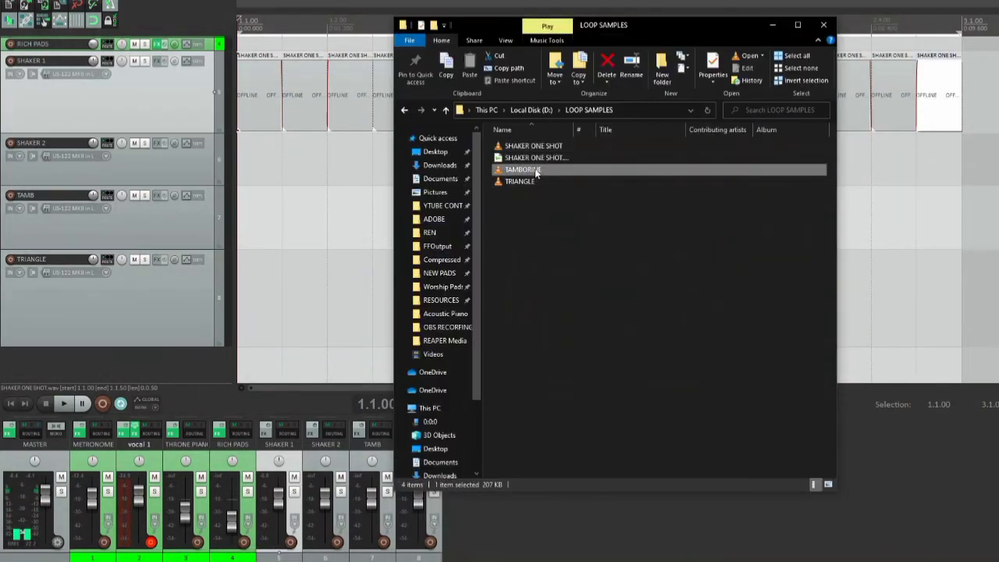
{"action": "left_click_drag", "start_coordinate": [536, 172], "coordinate": [258, 223]}
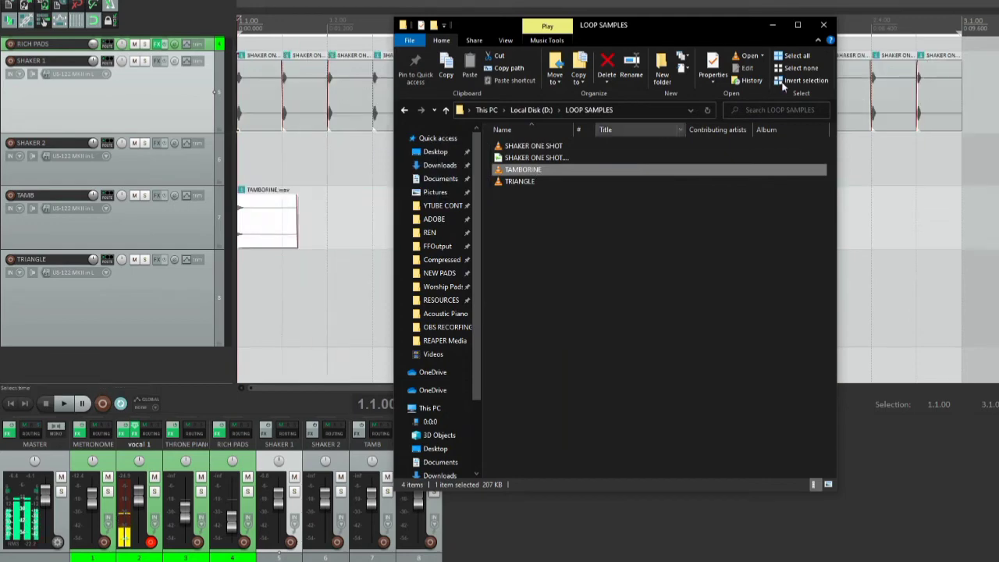
Step: Trim the TAMBORINE item to a half-beat hit, move it to 1.3.00, and audition it
{"action": "left_click", "coordinate": [770, 26]}
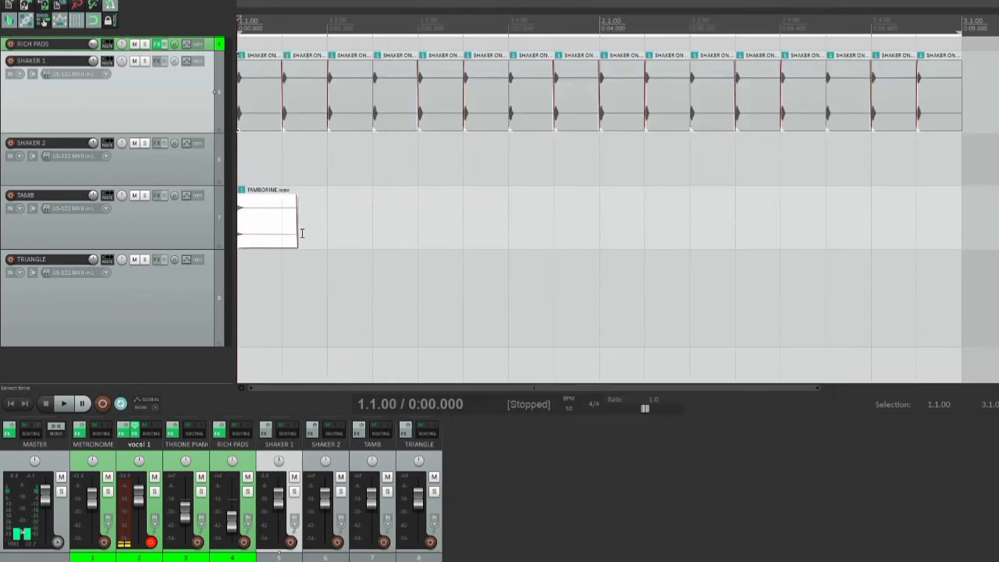
{"action": "left_click_drag", "start_coordinate": [297, 232], "coordinate": [374, 208]}
{"action": "key", "text": "space"}
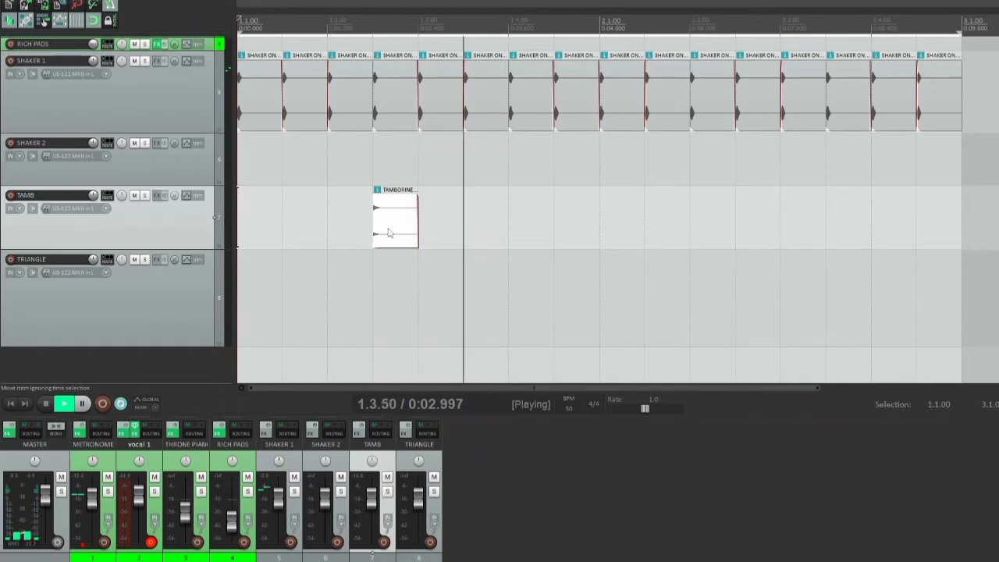
{"action": "left_click_drag", "start_coordinate": [388, 234], "coordinate": [420, 221]}
{"action": "key", "text": "space"}
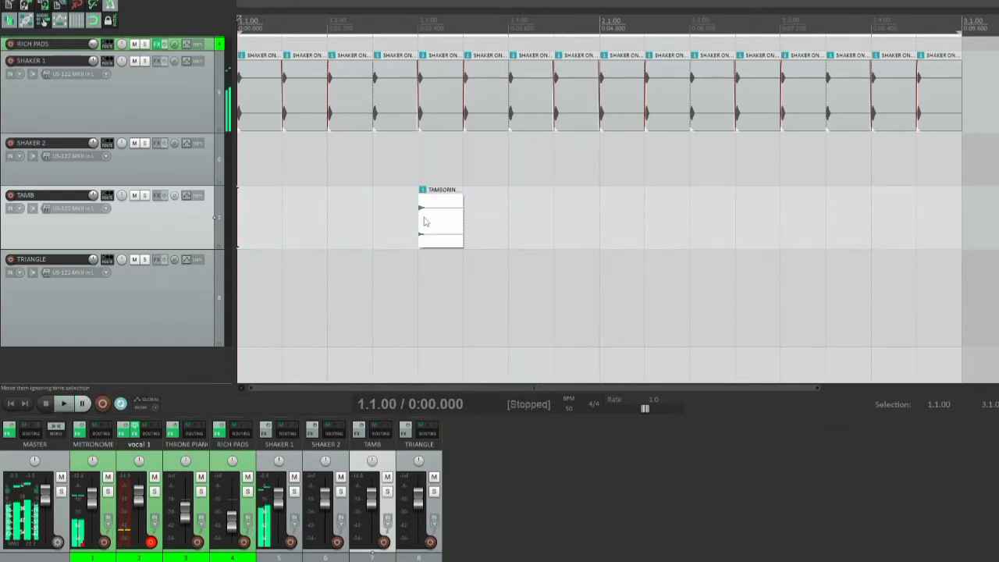
{"action": "key", "text": "space"}
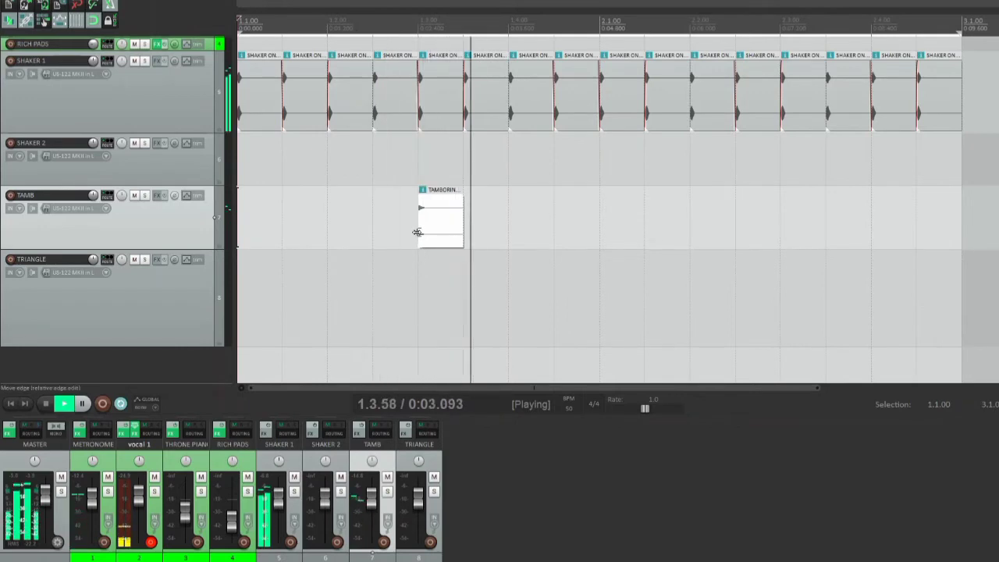
{"action": "key", "text": "space"}
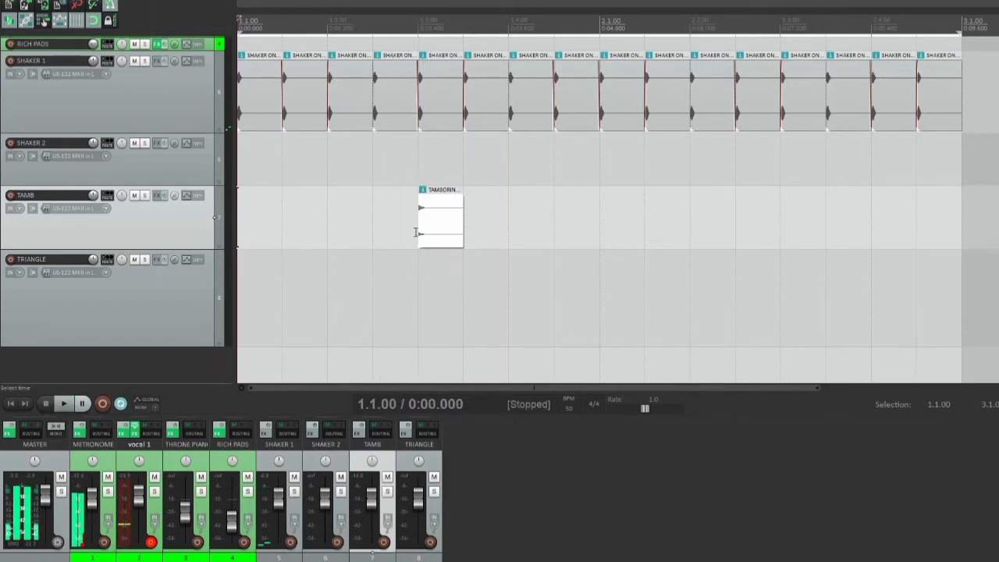
Step: Change the grid line spacing from 1/8 to 1/16 in Snap/Grid Settings
{"action": "right_click", "coordinate": [76, 21]}
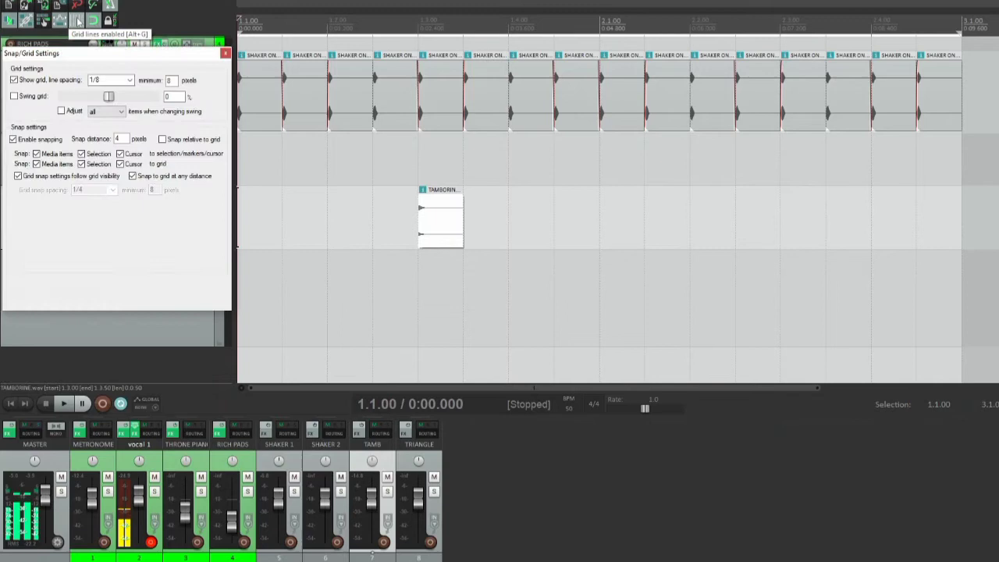
{"action": "left_click", "coordinate": [129, 80]}
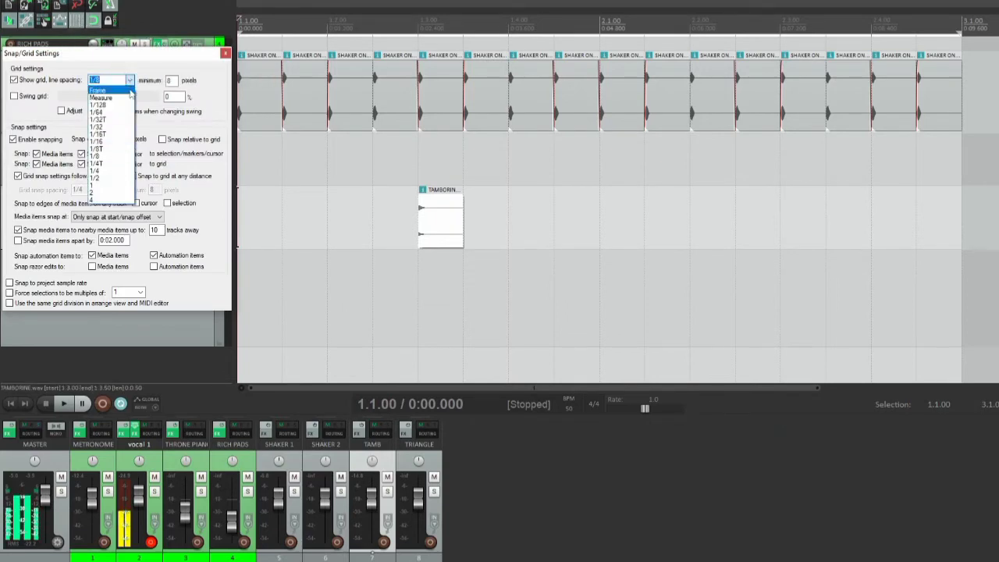
{"action": "left_click", "coordinate": [130, 142]}
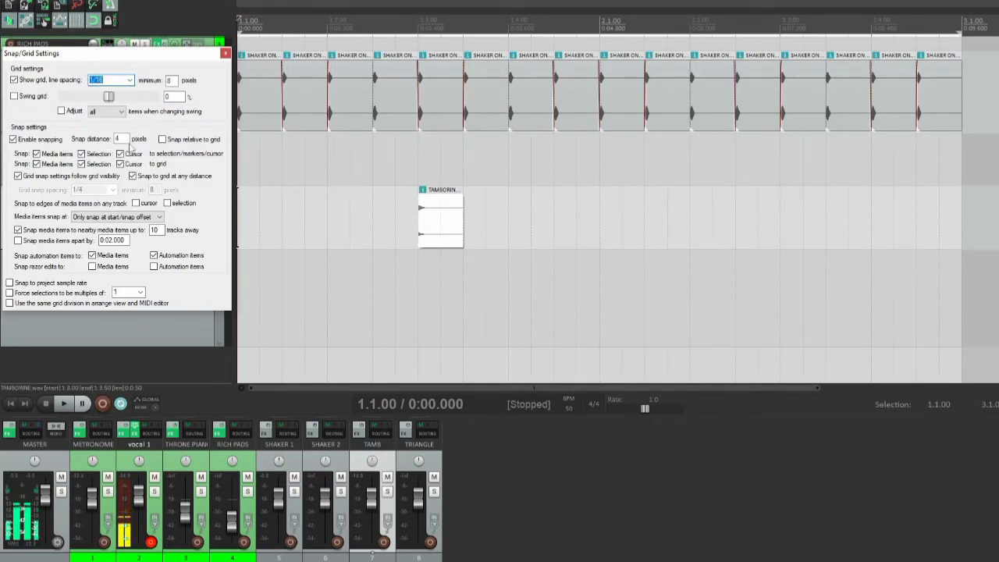
{"action": "left_click", "coordinate": [225, 54]}
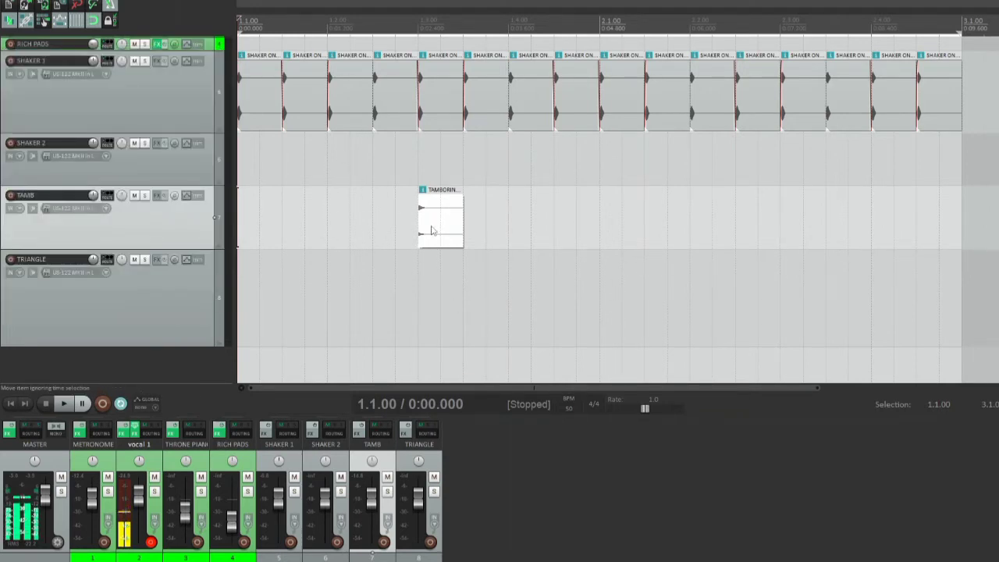
Step: Nudge the TAMBORINE item one sixteenth later to 1.3.25, auditioning playback before and after
{"action": "key", "text": "space"}
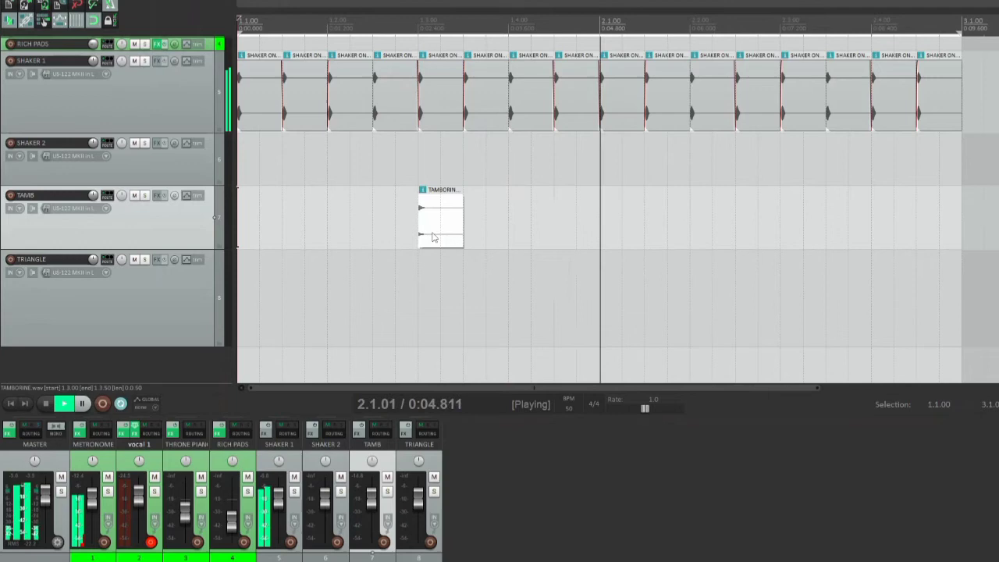
{"action": "key", "text": "space"}
{"action": "left_click_drag", "start_coordinate": [435, 230], "coordinate": [454, 227]}
{"action": "key", "text": "space"}
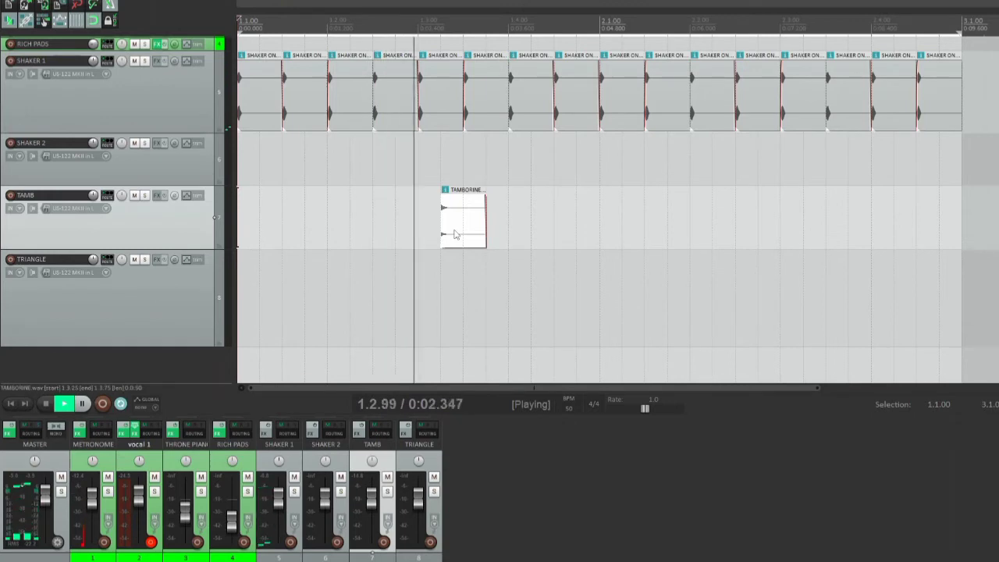
{"action": "key", "text": "space"}
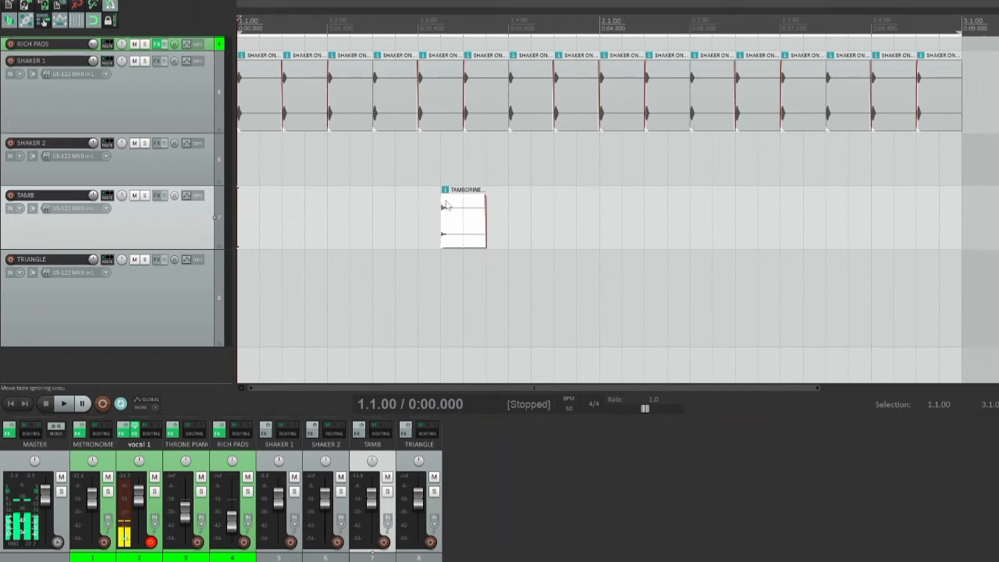
{"action": "mouse_move", "coordinate": [454, 218]}
{"action": "left_mouse_down"}
{"action": "mouse_move", "coordinate": [438, 216]}
{"action": "mouse_move", "coordinate": [459, 219]}
{"action": "left_mouse_up"}
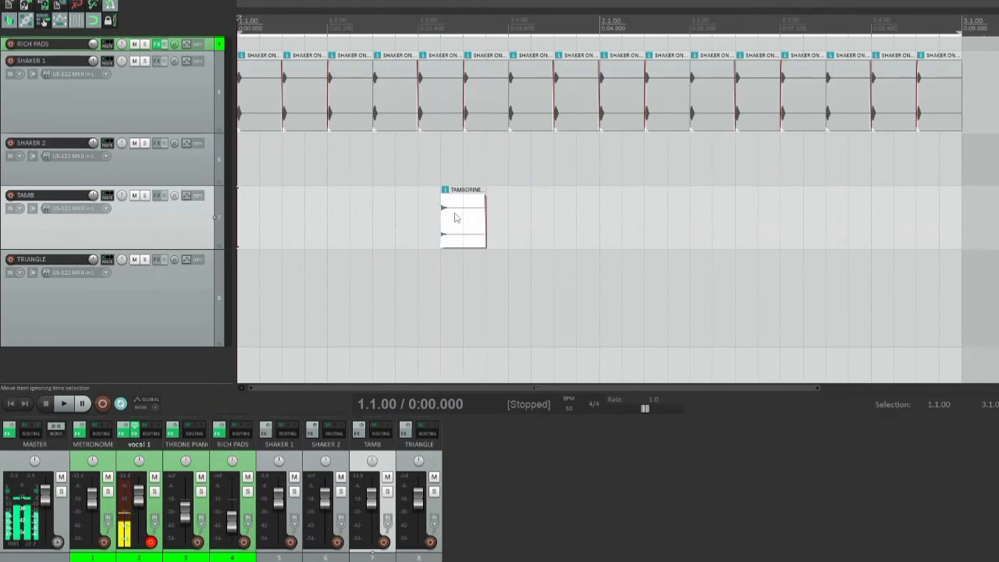
{"action": "key", "text": "space"}
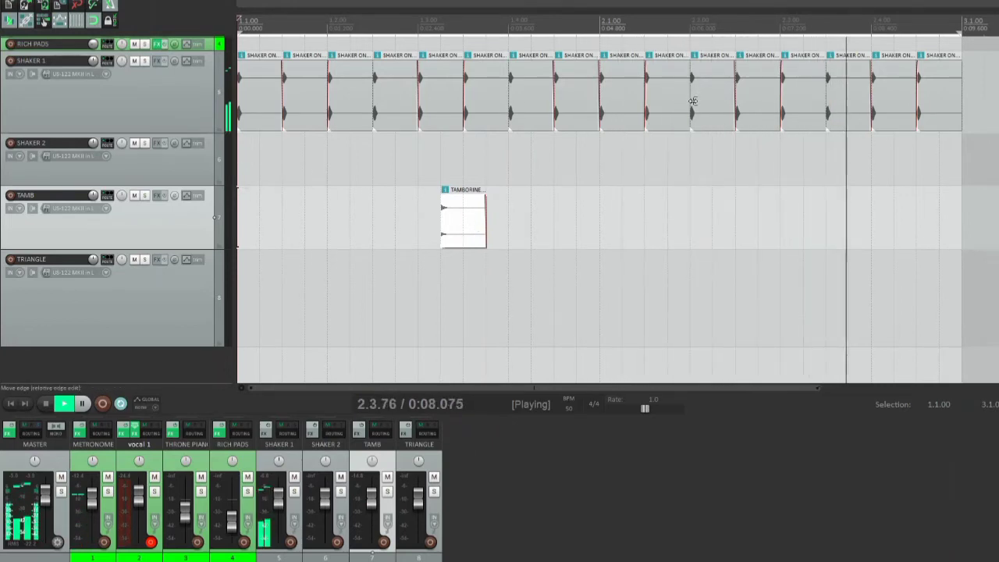
{"action": "key", "text": "space"}
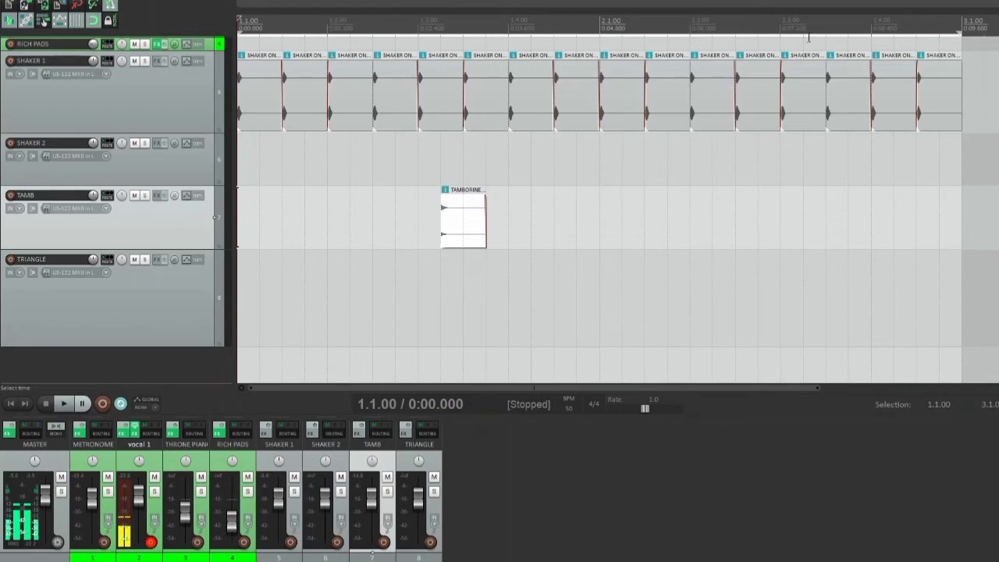
Step: Copy the TAMBORINE item and paste the copy at 2.3.25 on the TAMB track
{"action": "left_click", "coordinate": [804, 23]}
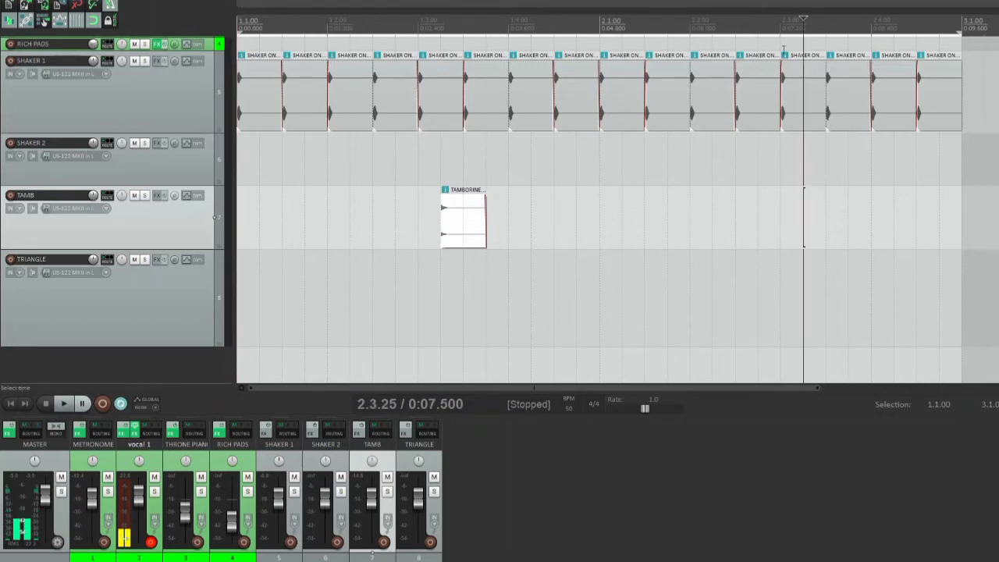
{"action": "right_click", "coordinate": [453, 223]}
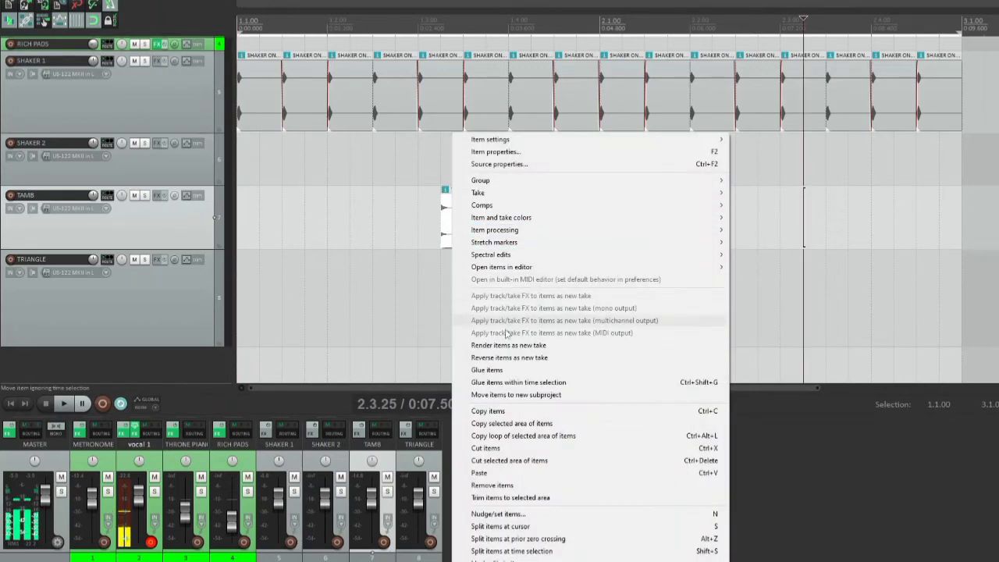
{"action": "left_click", "coordinate": [500, 411]}
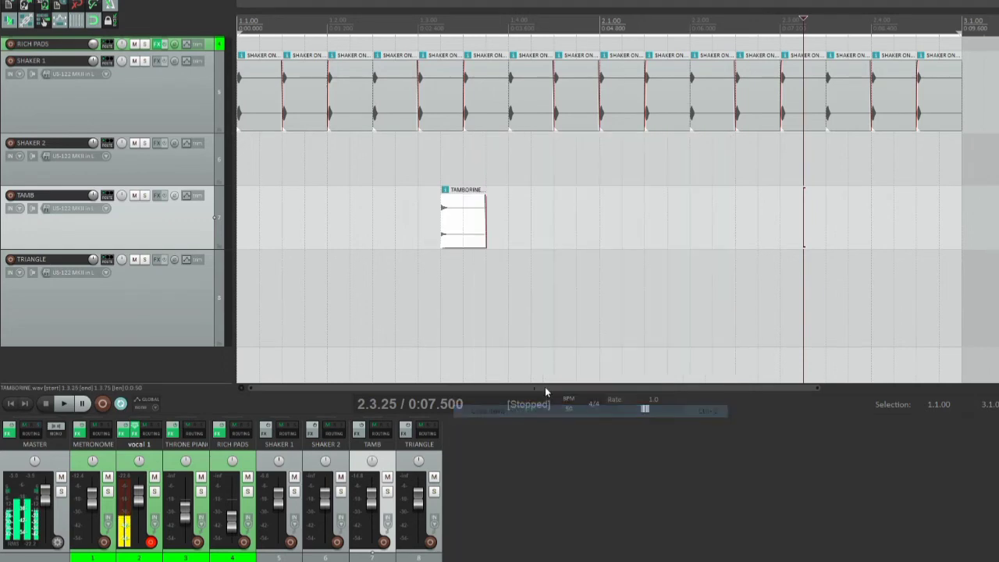
{"action": "left_click", "coordinate": [803, 223]}
{"action": "key", "text": "ctrl+v"}
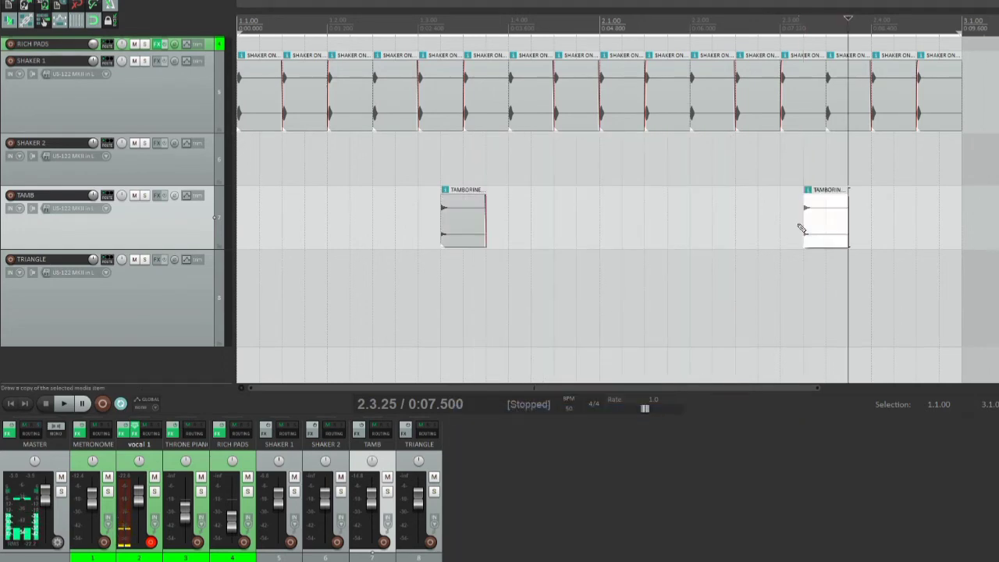
Step: Play the project from the start to hear both tambourine hits
{"action": "left_click", "coordinate": [10, 403]}
{"action": "left_click", "coordinate": [63, 405]}
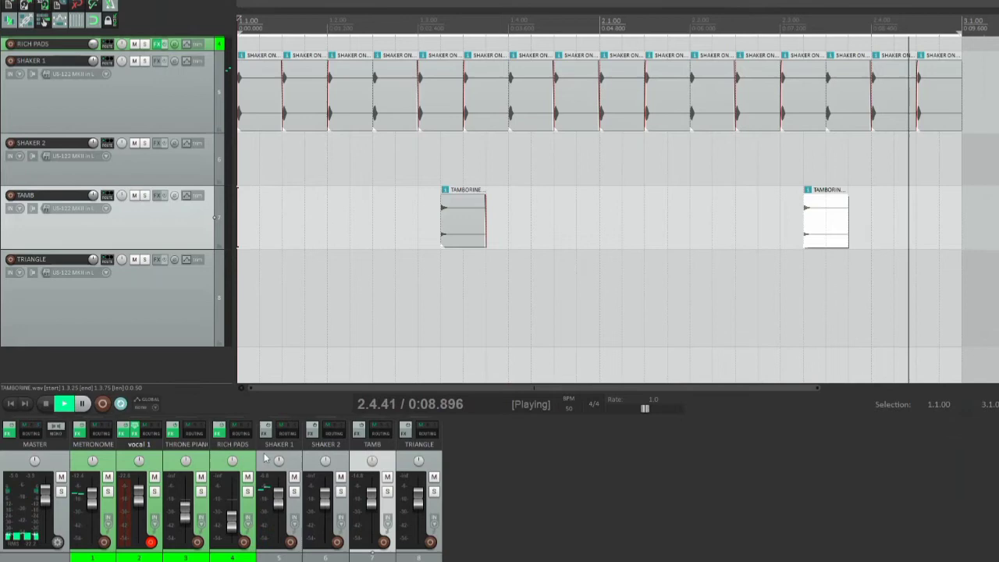
{"action": "key", "text": "space"}
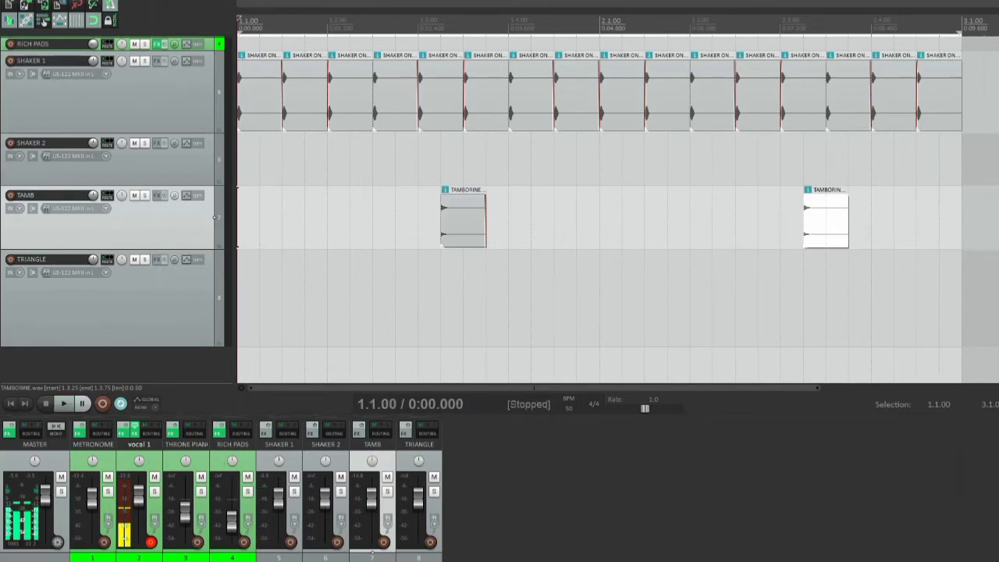
Step: Drag TRIANGLE.wav from the LOOP SAMPLES folder onto REAPER's TRIANGLE track in bar 1
{"action": "left_click", "coordinate": [446, 507]}
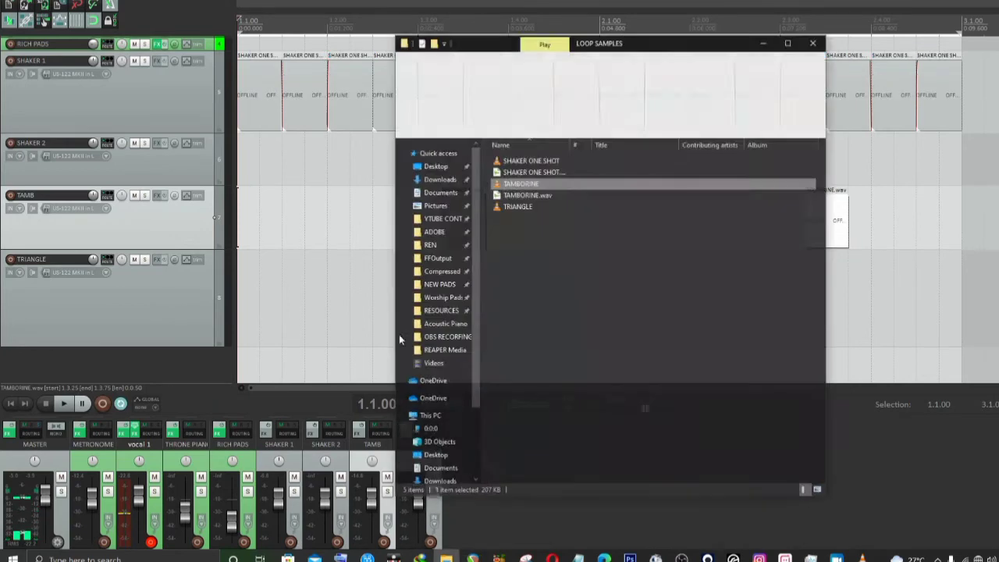
{"action": "left_click", "coordinate": [539, 191]}
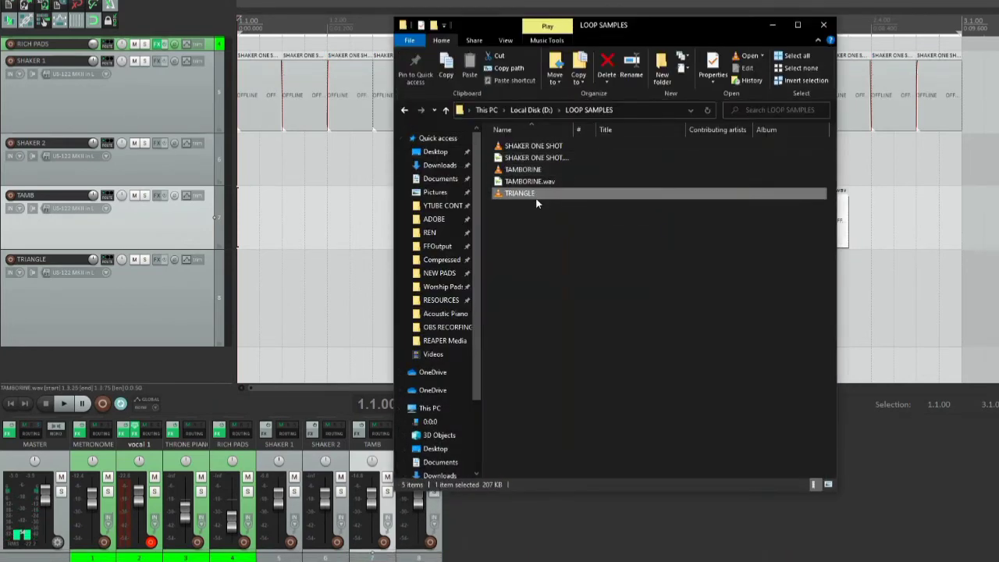
{"action": "left_click_drag", "start_coordinate": [541, 192], "coordinate": [293, 311]}
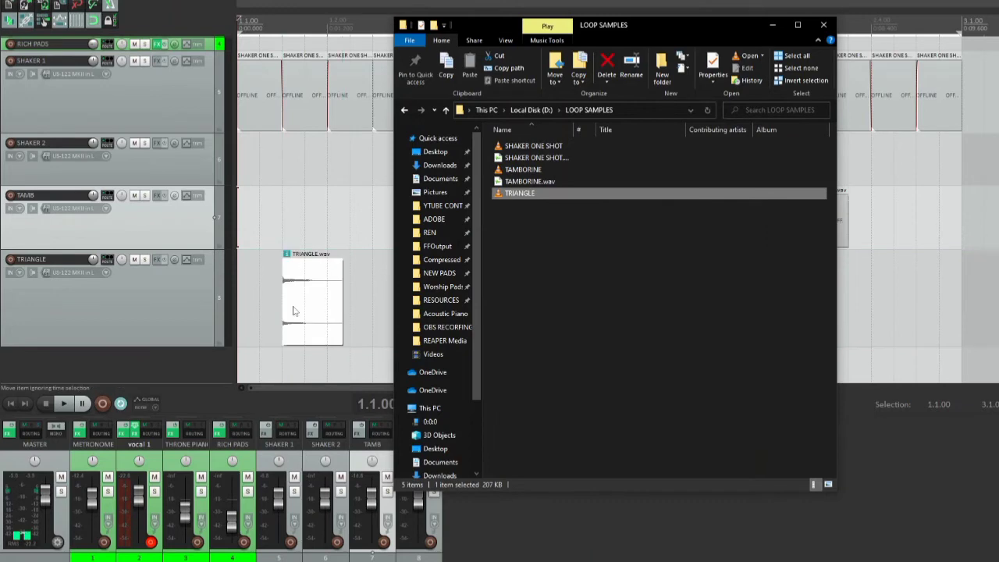
{"action": "left_click", "coordinate": [767, 26]}
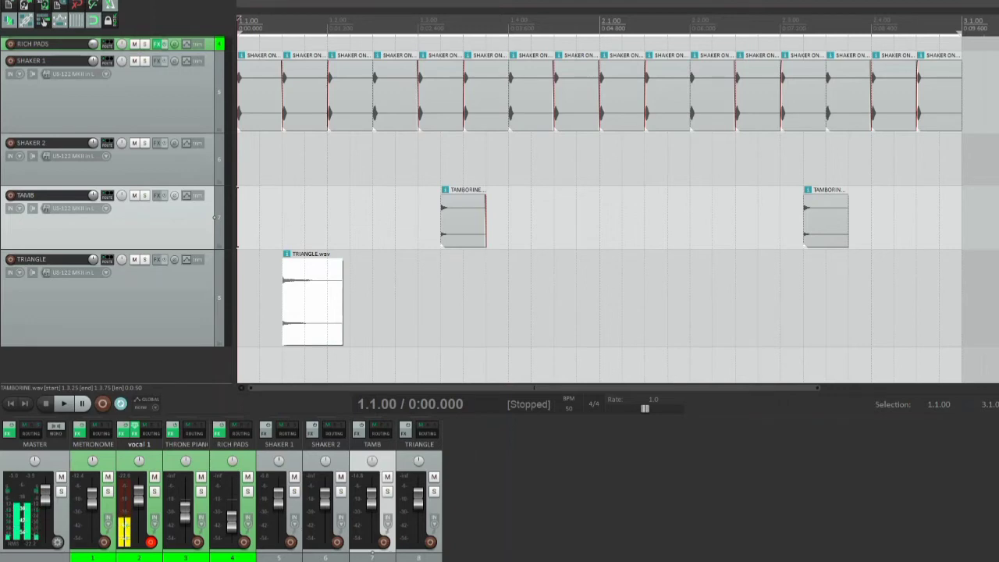
Step: Move the TRIANGLE.wav item later to start at 1.4.75, checking timing with playback
{"action": "key", "text": "space"}
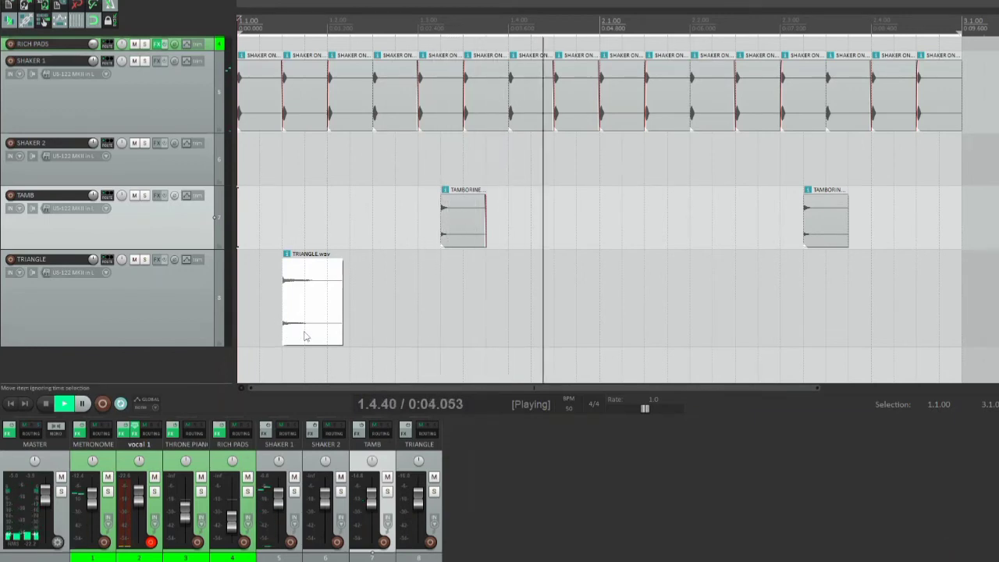
{"action": "key", "text": "space"}
{"action": "left_click_drag", "start_coordinate": [307, 333], "coordinate": [571, 315]}
{"action": "key", "text": "space"}
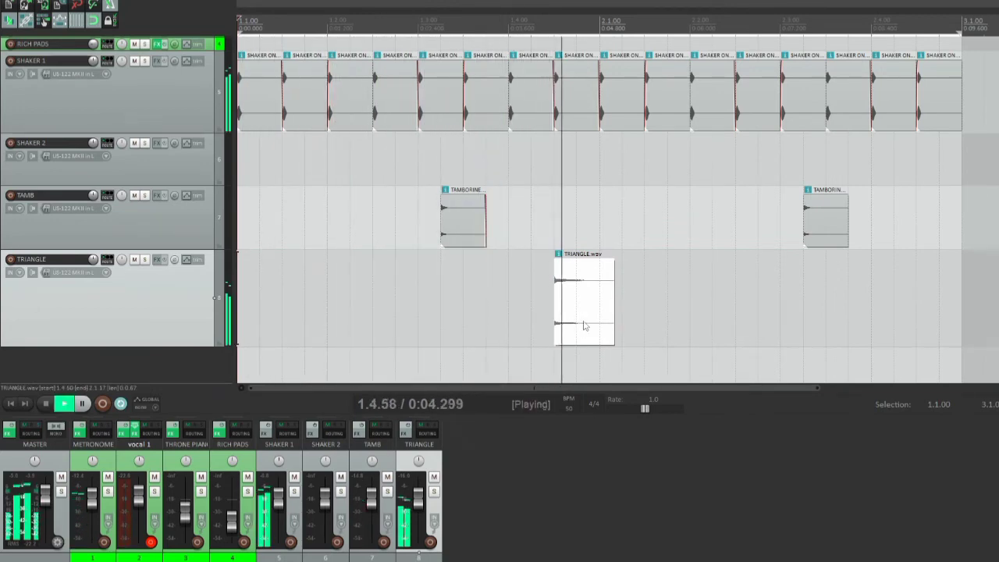
{"action": "key", "text": "space"}
{"action": "left_click_drag", "start_coordinate": [575, 325], "coordinate": [601, 329]}
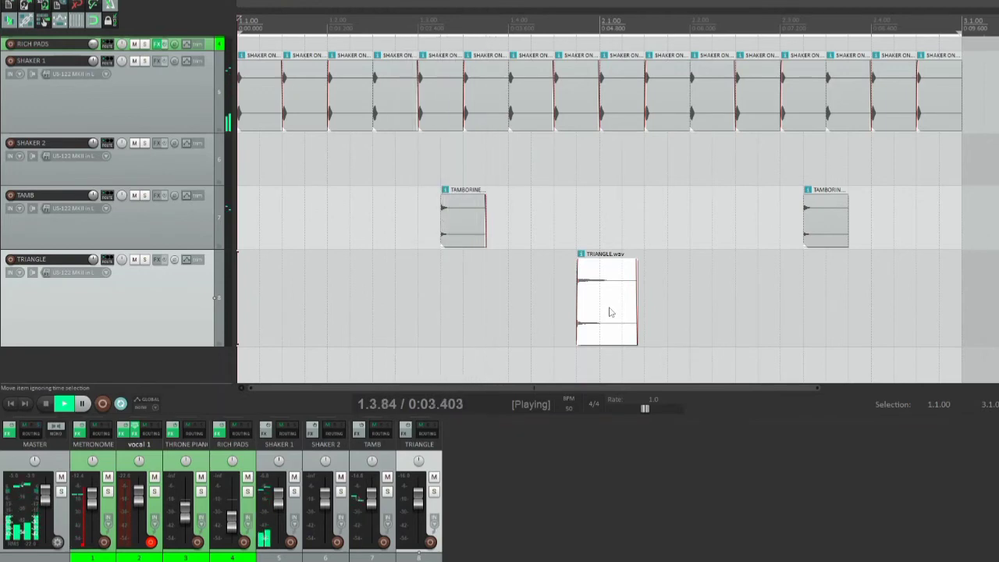
{"action": "key", "text": "space"}
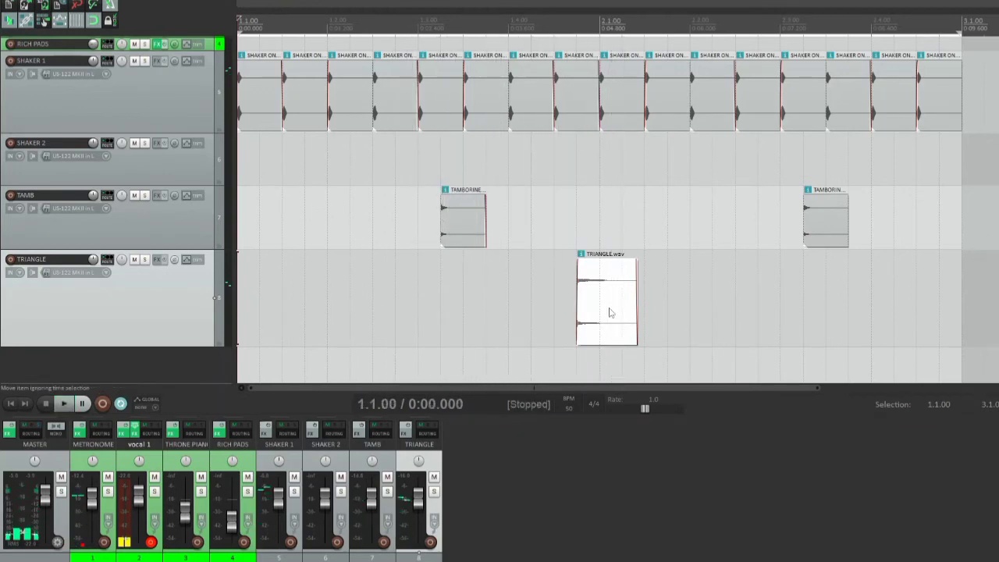
Step: Remove the empty SHAKER 2 track using its mixer strip's Remove tracks command
{"action": "left_click", "coordinate": [602, 324]}
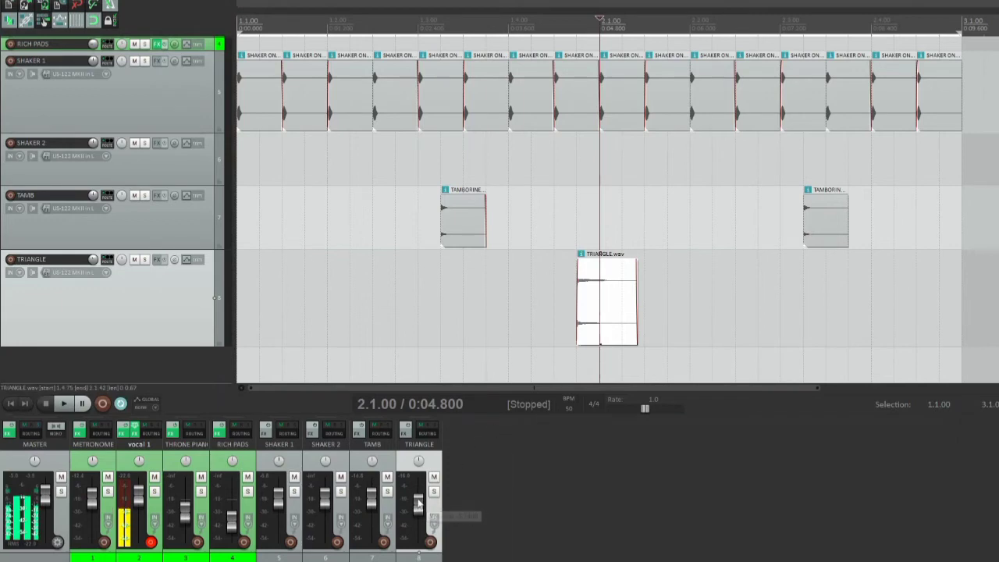
{"action": "mouse_move", "coordinate": [417, 504]}
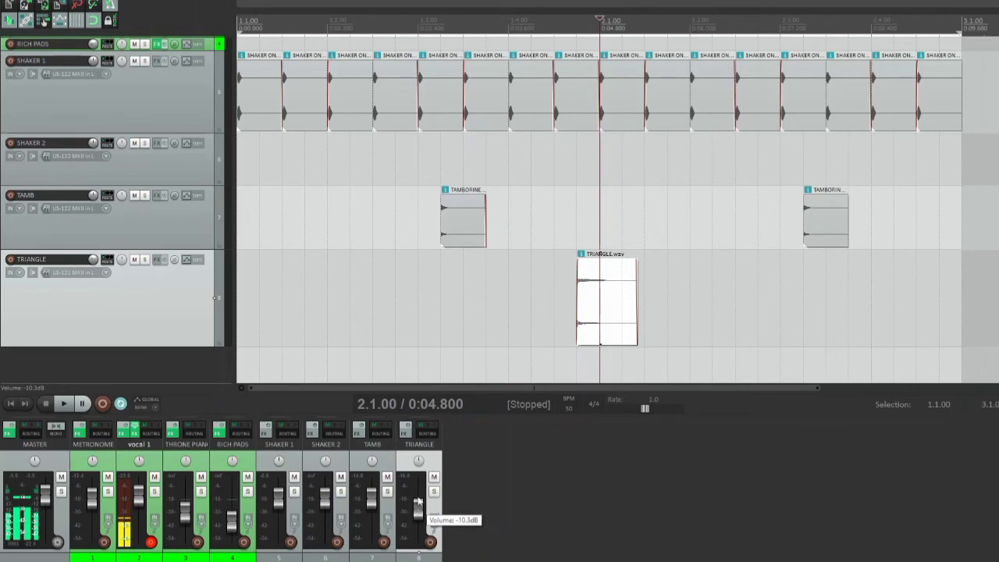
{"action": "left_click", "coordinate": [334, 463]}
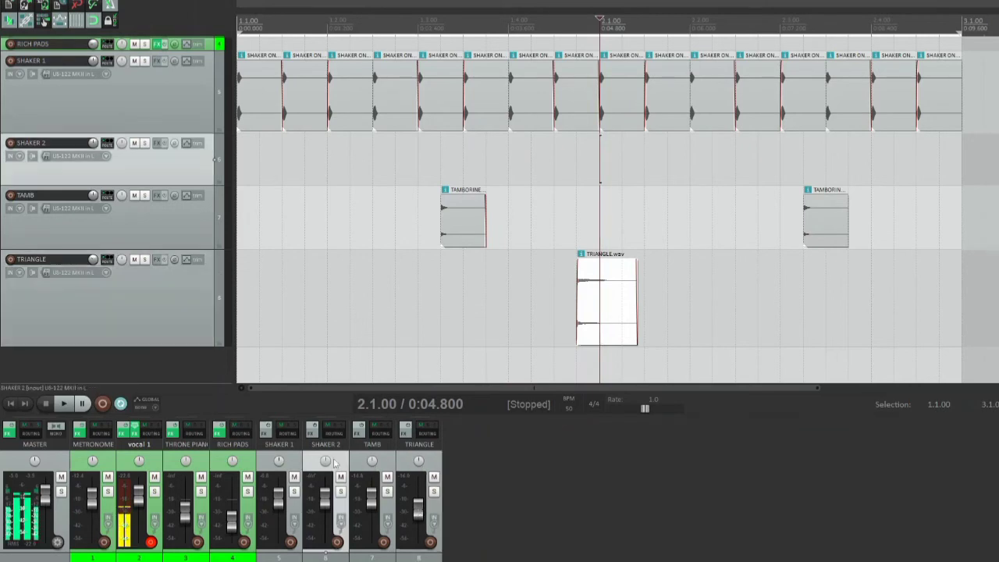
{"action": "right_click", "coordinate": [334, 463]}
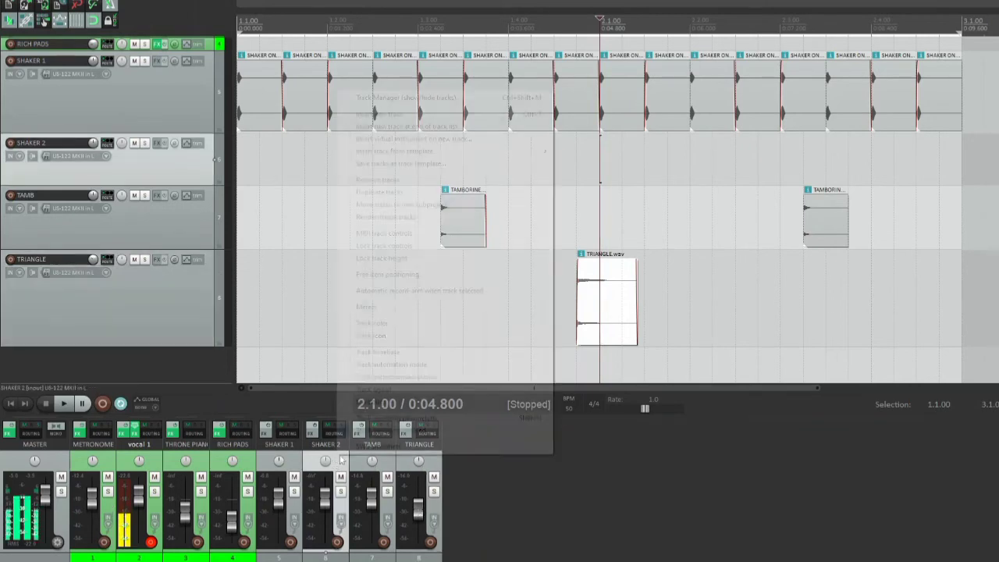
{"action": "left_click", "coordinate": [413, 182]}
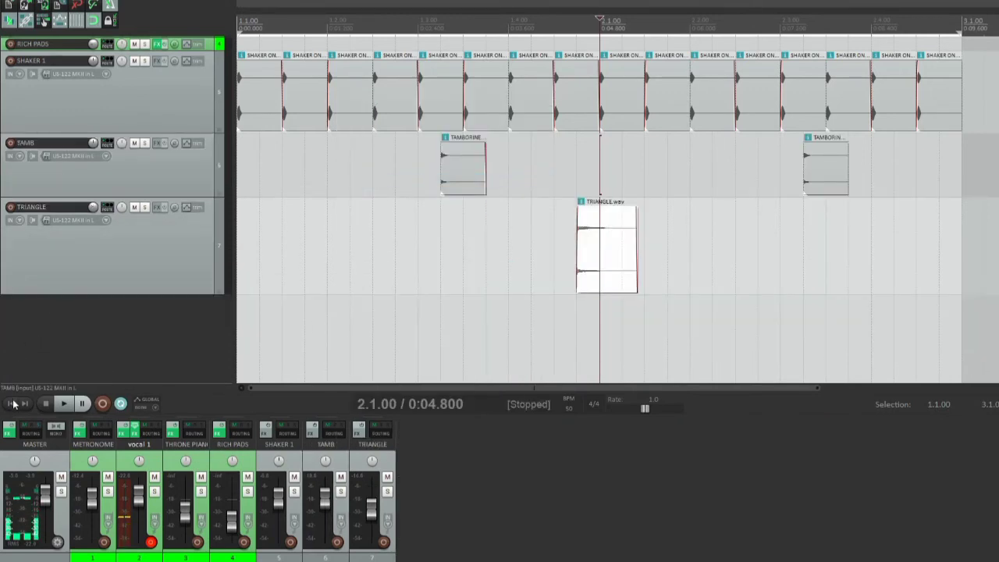
Step: Play the loop from the start, then record-arm the THRONE PIANO and RICH PADS tracks
{"action": "left_click", "coordinate": [12, 404]}
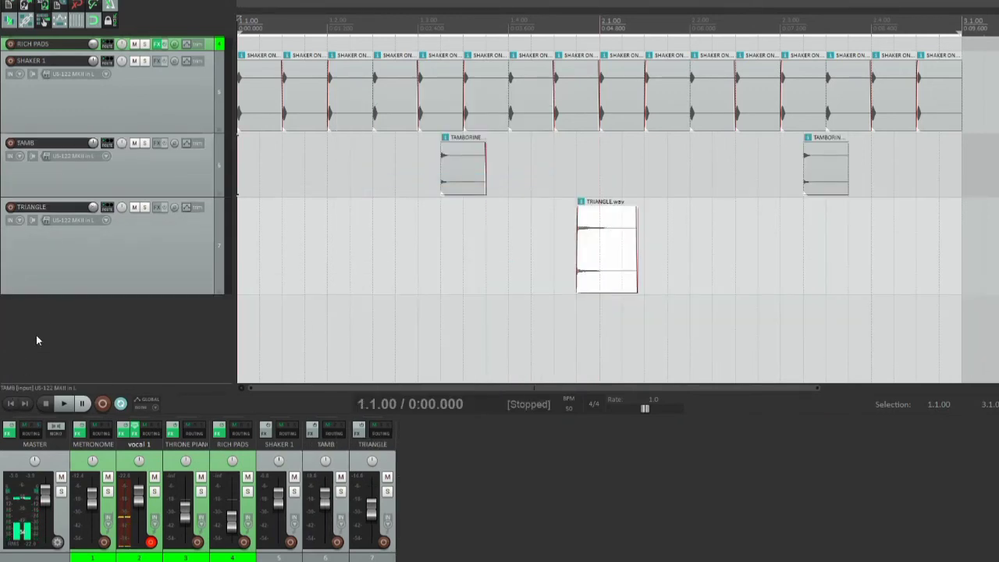
{"action": "left_click", "coordinate": [63, 404]}
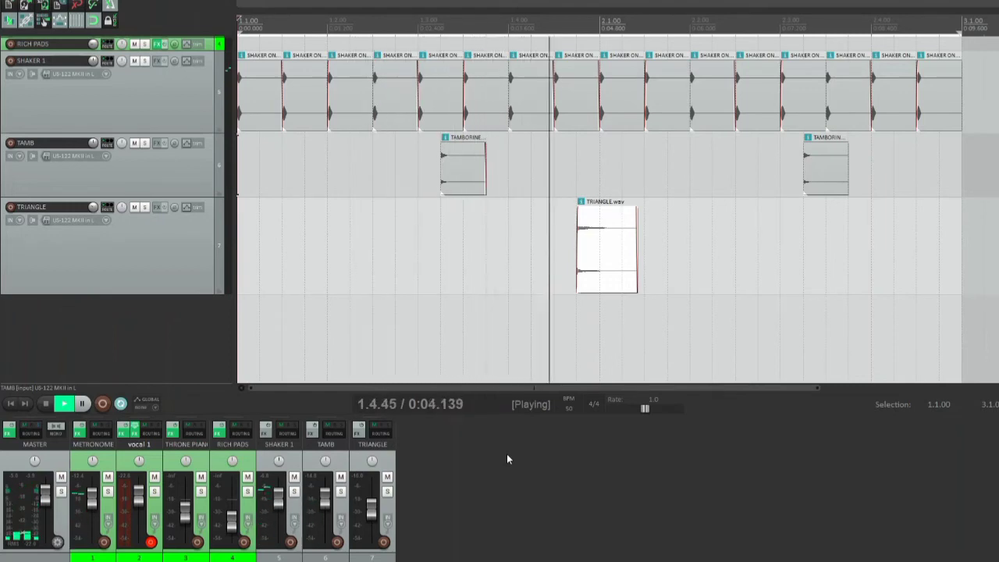
{"action": "key", "text": "space"}
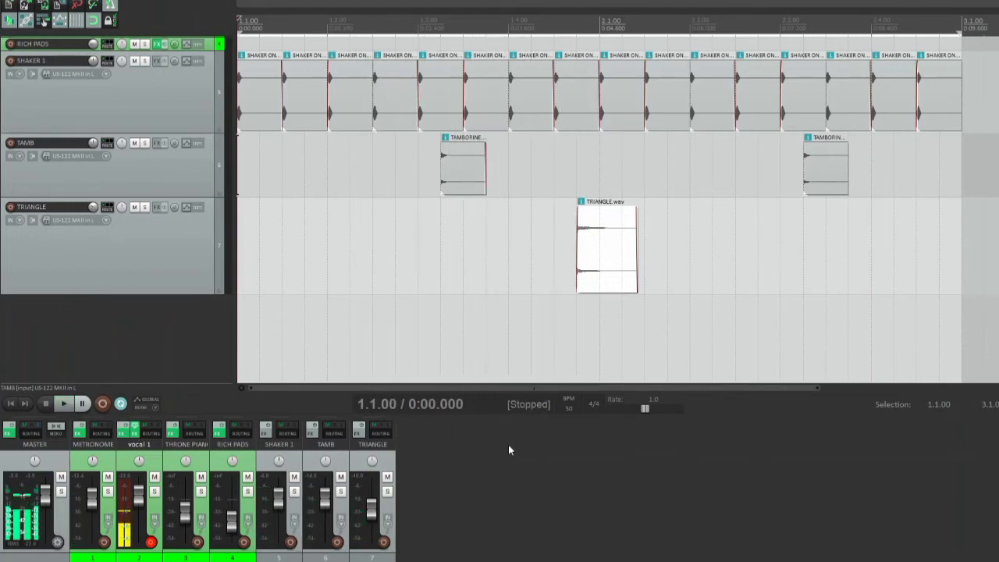
{"action": "left_click", "coordinate": [198, 541]}
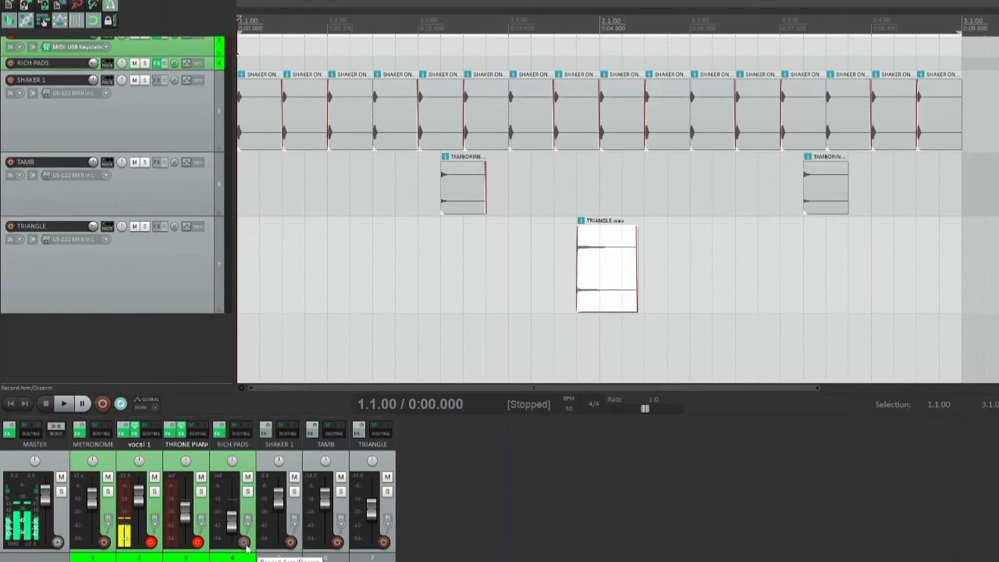
{"action": "left_click", "coordinate": [244, 542]}
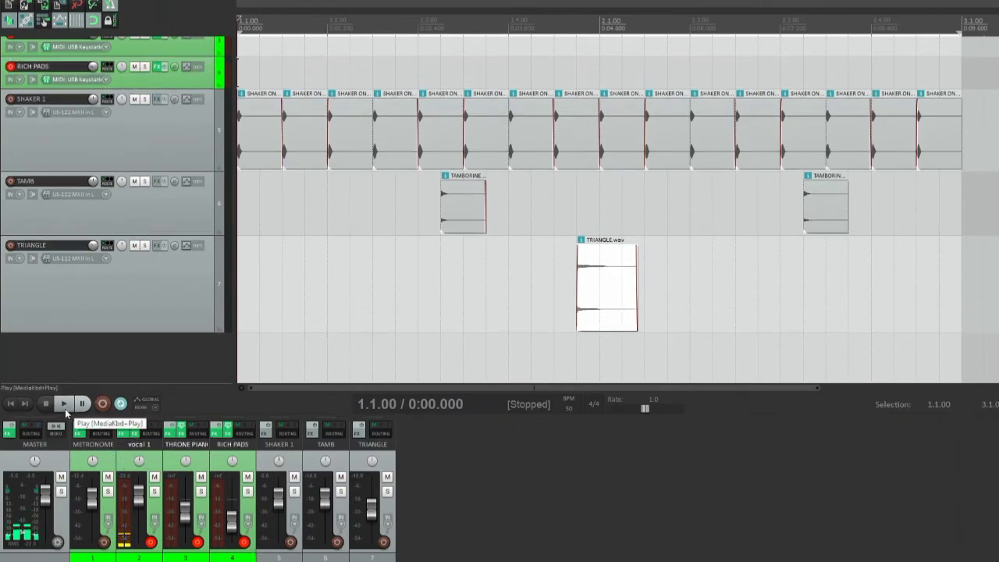
Step: Start looping bars 1 to 3 to perform piano and pads live
{"action": "left_click", "coordinate": [64, 408]}
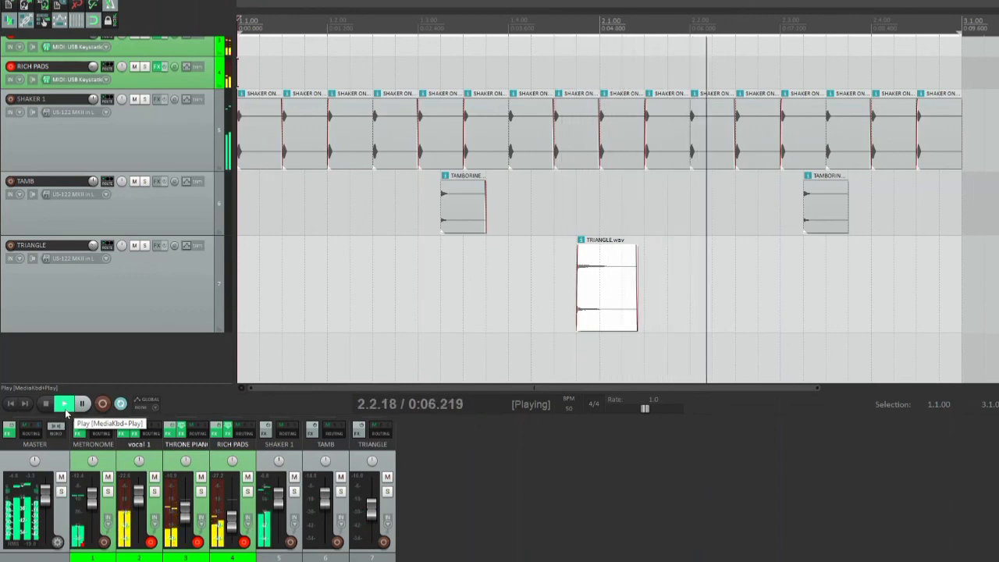
Step: Stop the live playback, zoom out the arrange view, and briefly replay from 1.1.00
{"action": "key", "text": "space"}
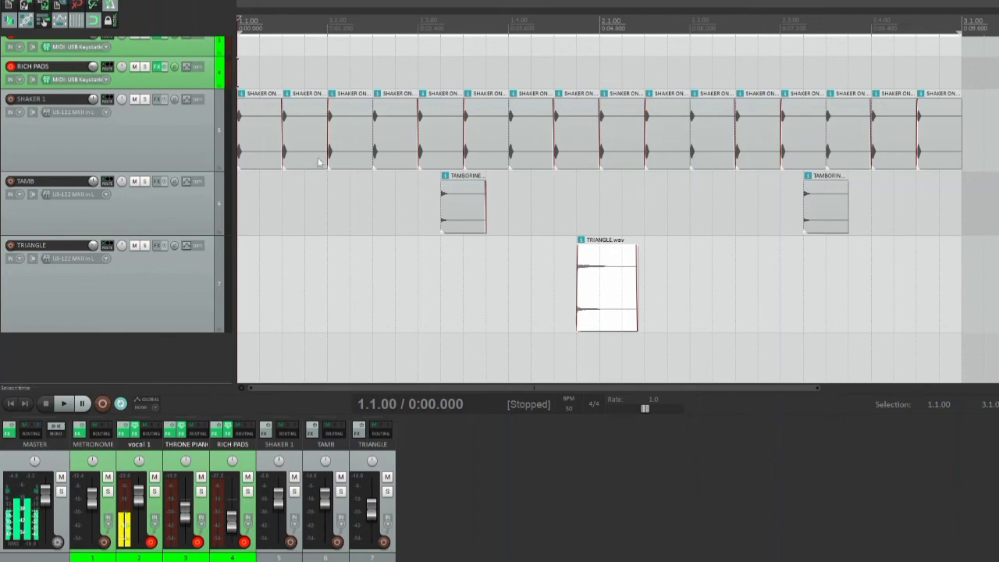
{"action": "scroll", "coordinate": [350, 164], "scroll_direction": "down", "scroll_amount": 2}
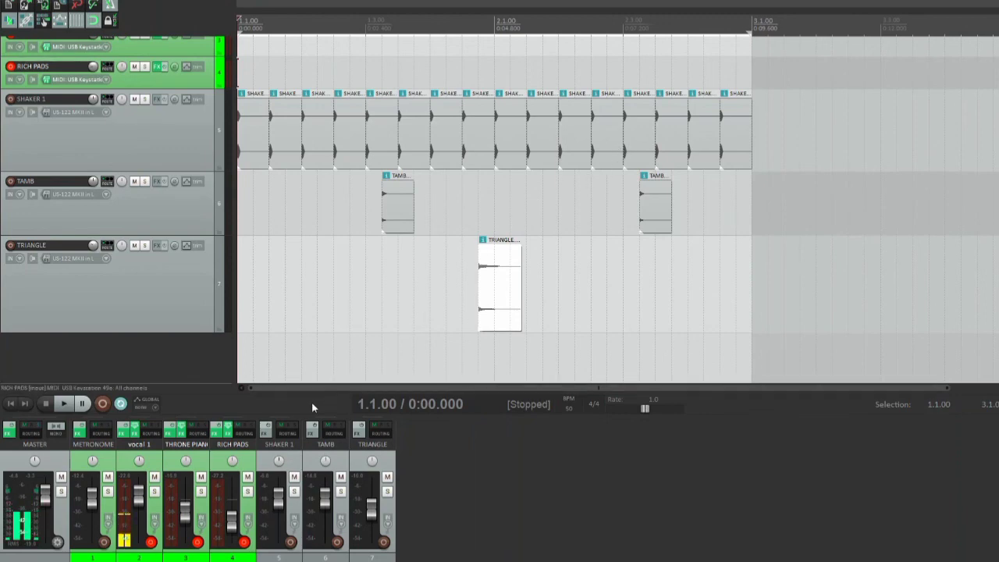
{"action": "key", "text": "space"}
{"action": "key", "text": "space"}
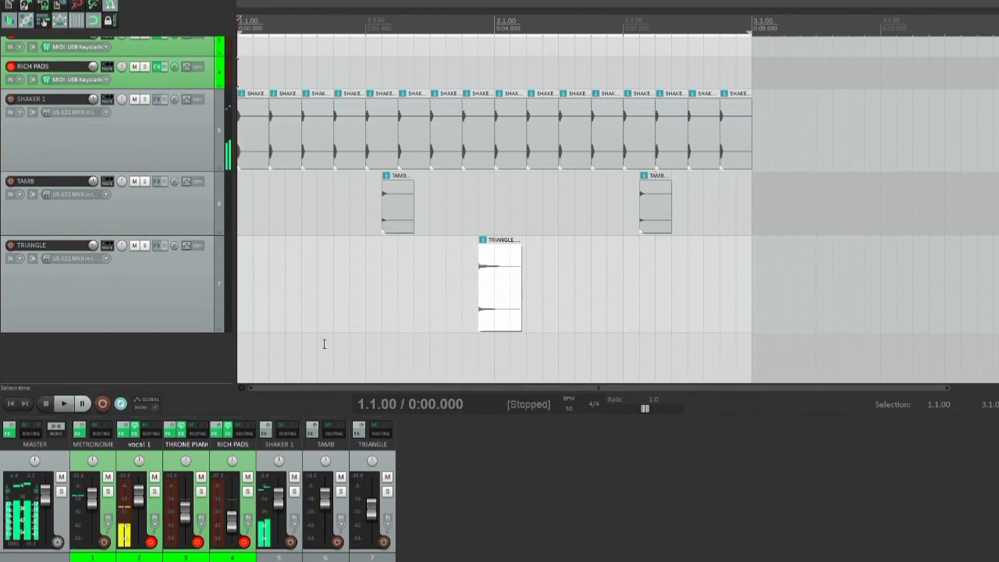
{"action": "key", "text": "space"}
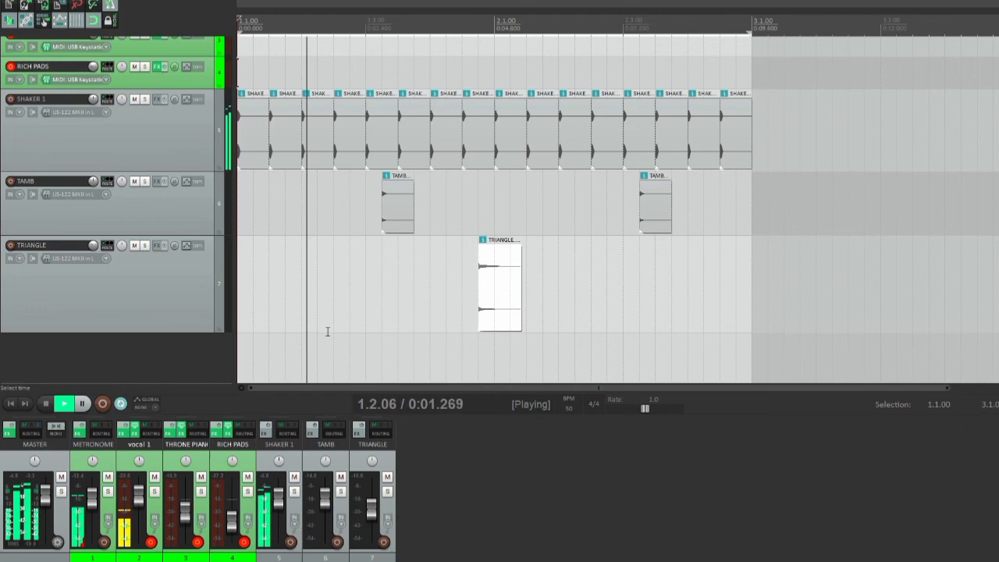
{"action": "key", "text": "space"}
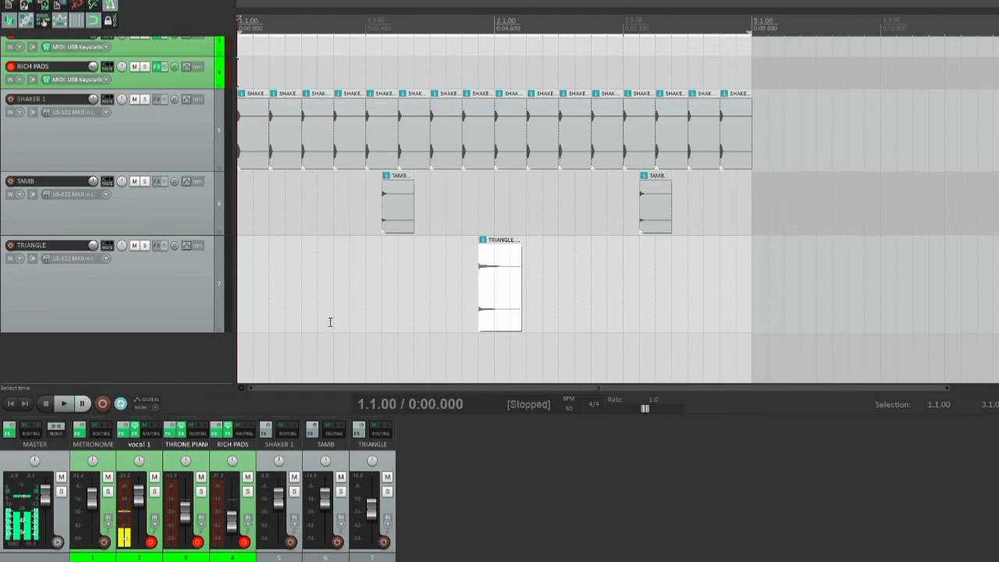
{"action": "key", "text": "space"}
{"action": "key", "text": "space"}
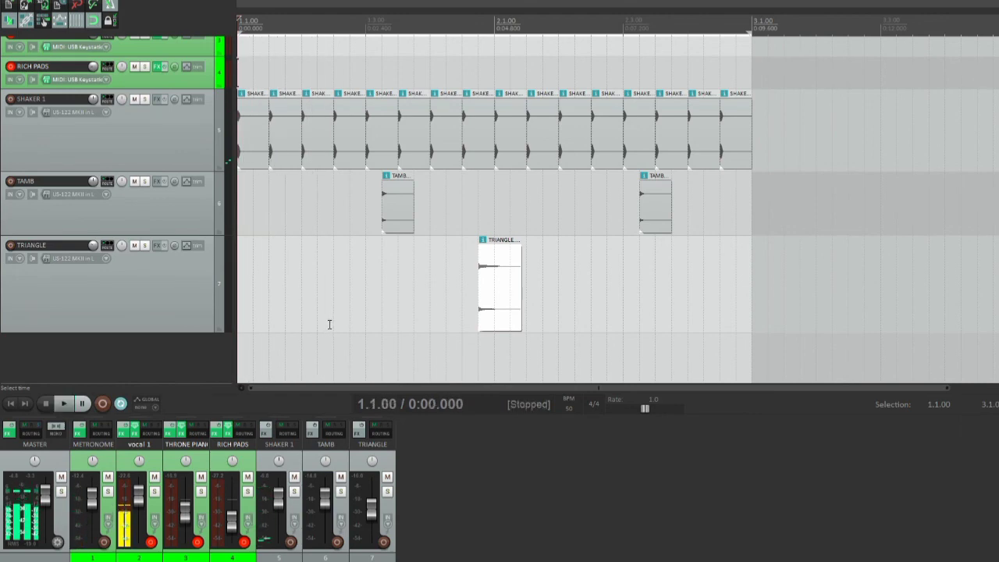